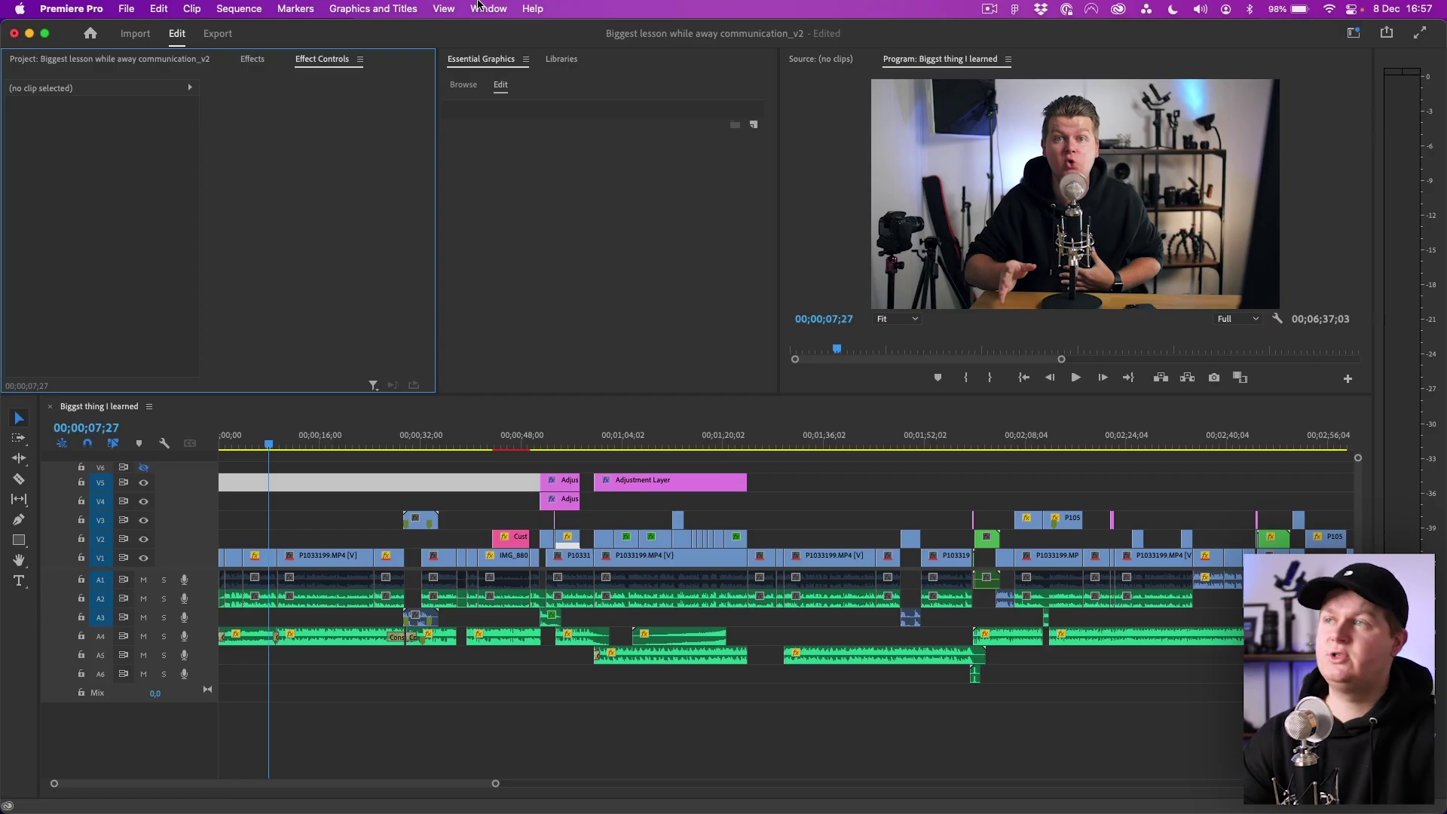
Dock the Text panel beside Effect Controls and make sure Essential Graphics is showing.
{"action": "left_click", "coordinate": [500, 7]}
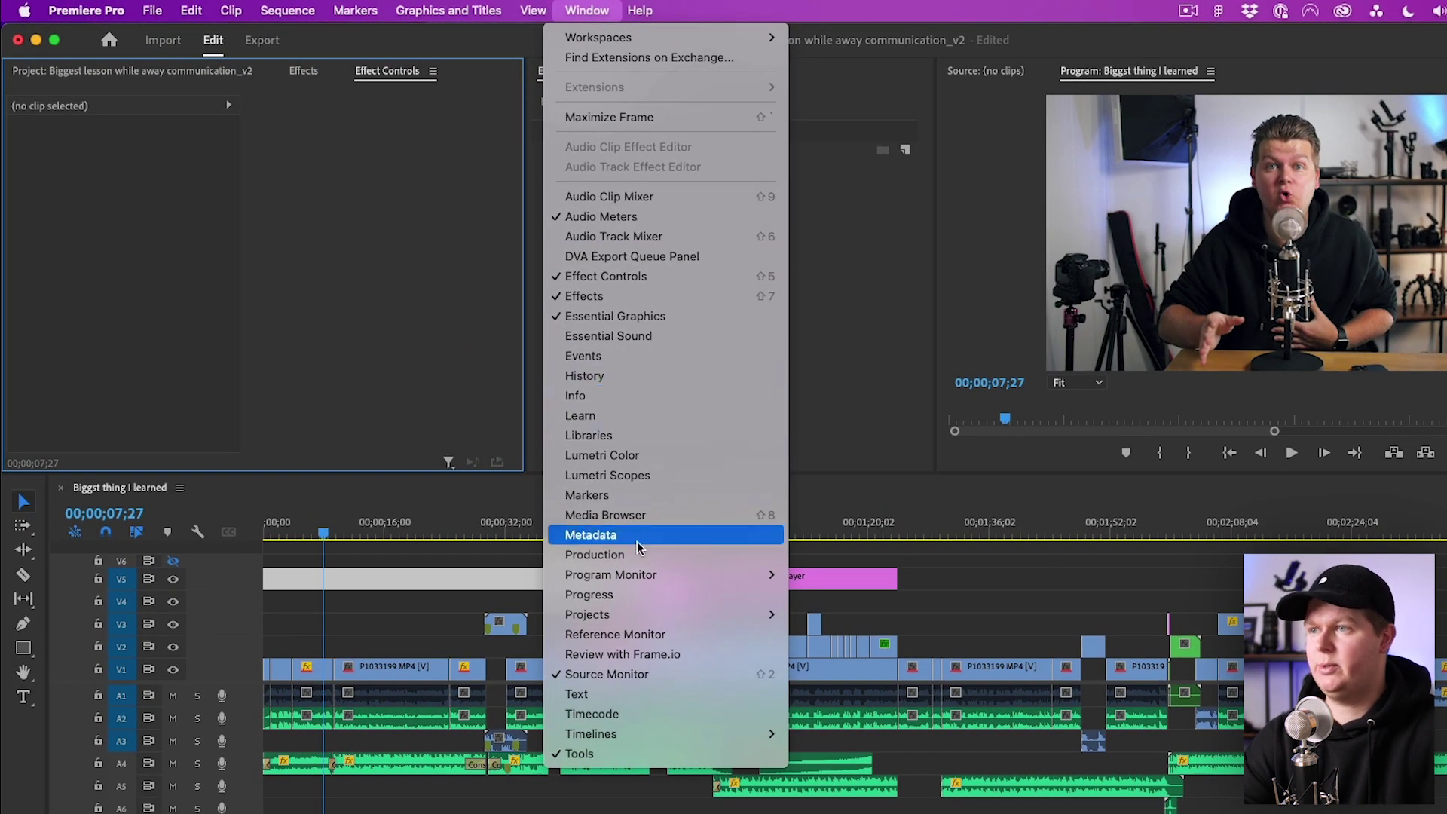
{"action": "left_click", "coordinate": [602, 694]}
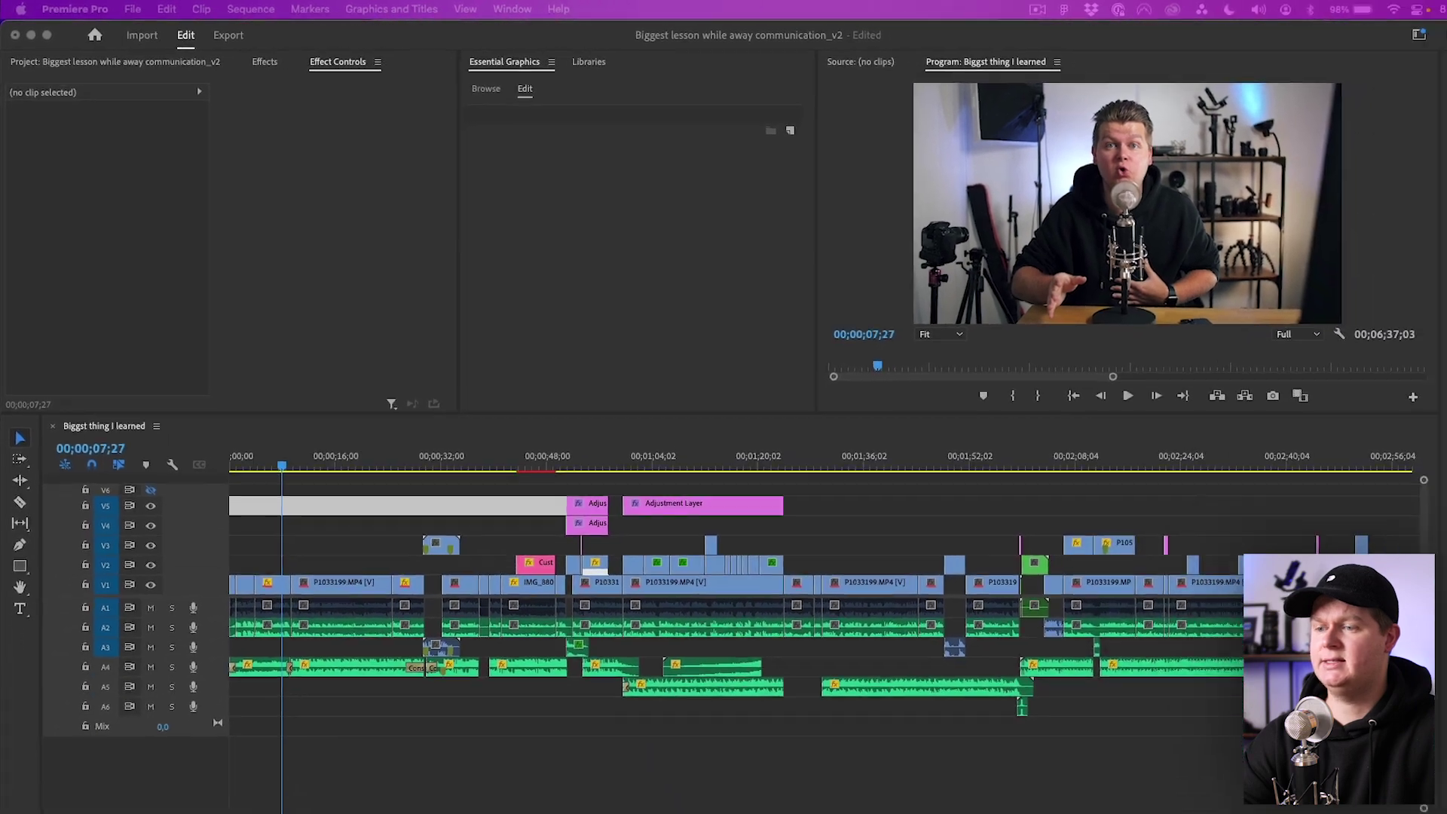
{"action": "left_click_drag", "start_coordinate": [368, 204], "coordinate": [396, 81]}
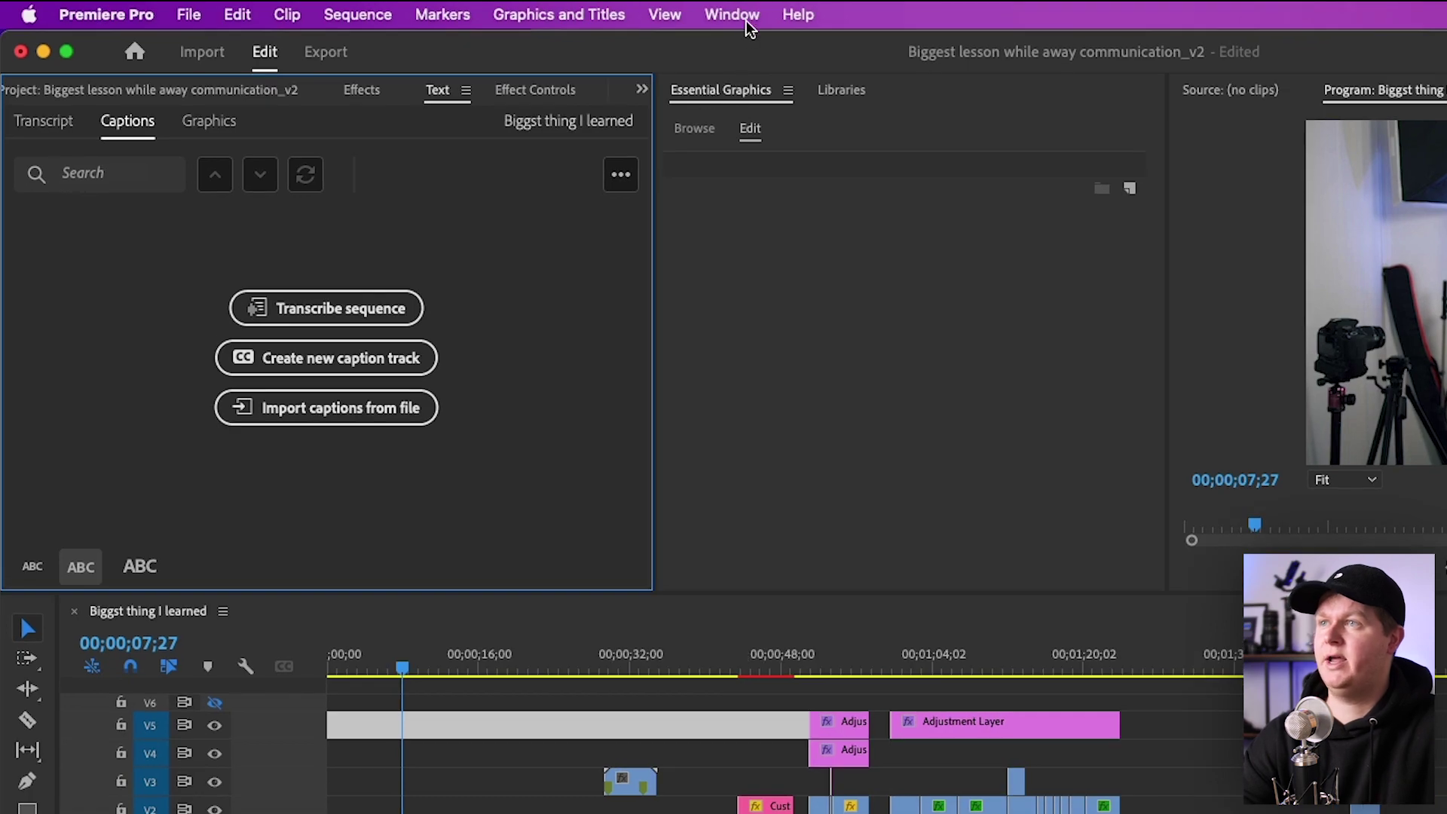
{"action": "left_click", "coordinate": [746, 16]}
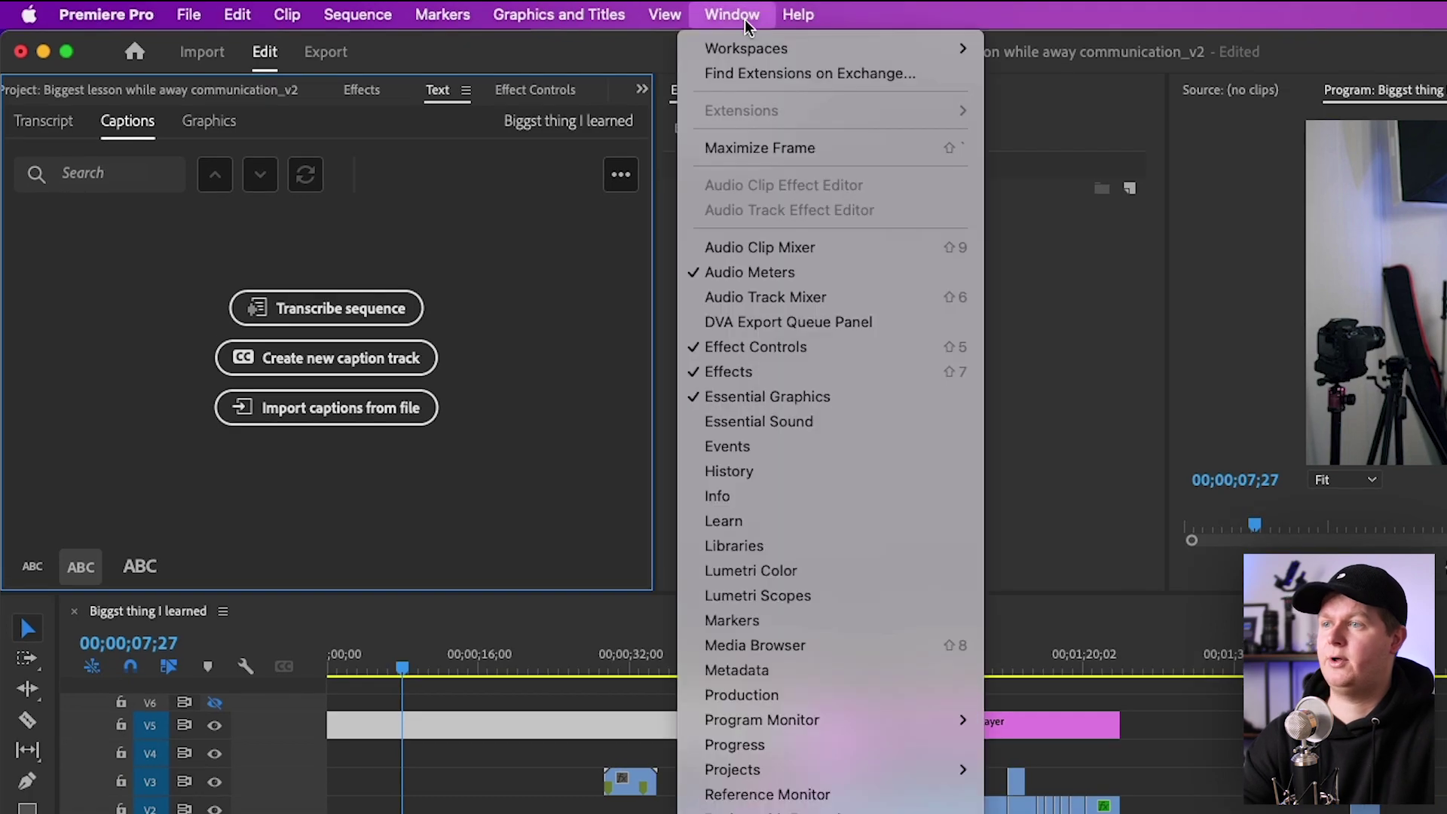
{"action": "left_click", "coordinate": [767, 397]}
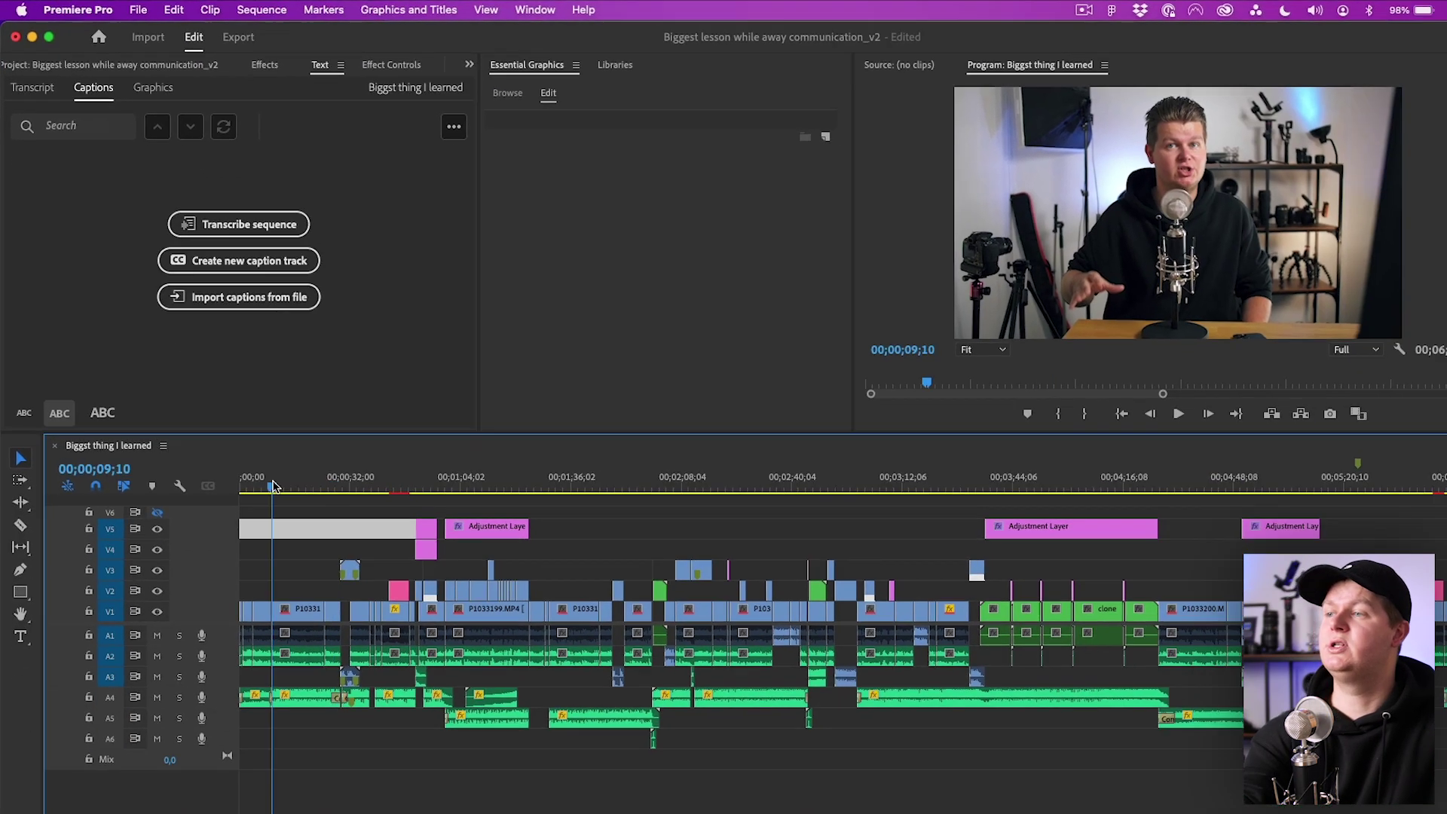
Mark an out point at 00;00;25;11 on the timeline.
{"action": "key", "text": "="}
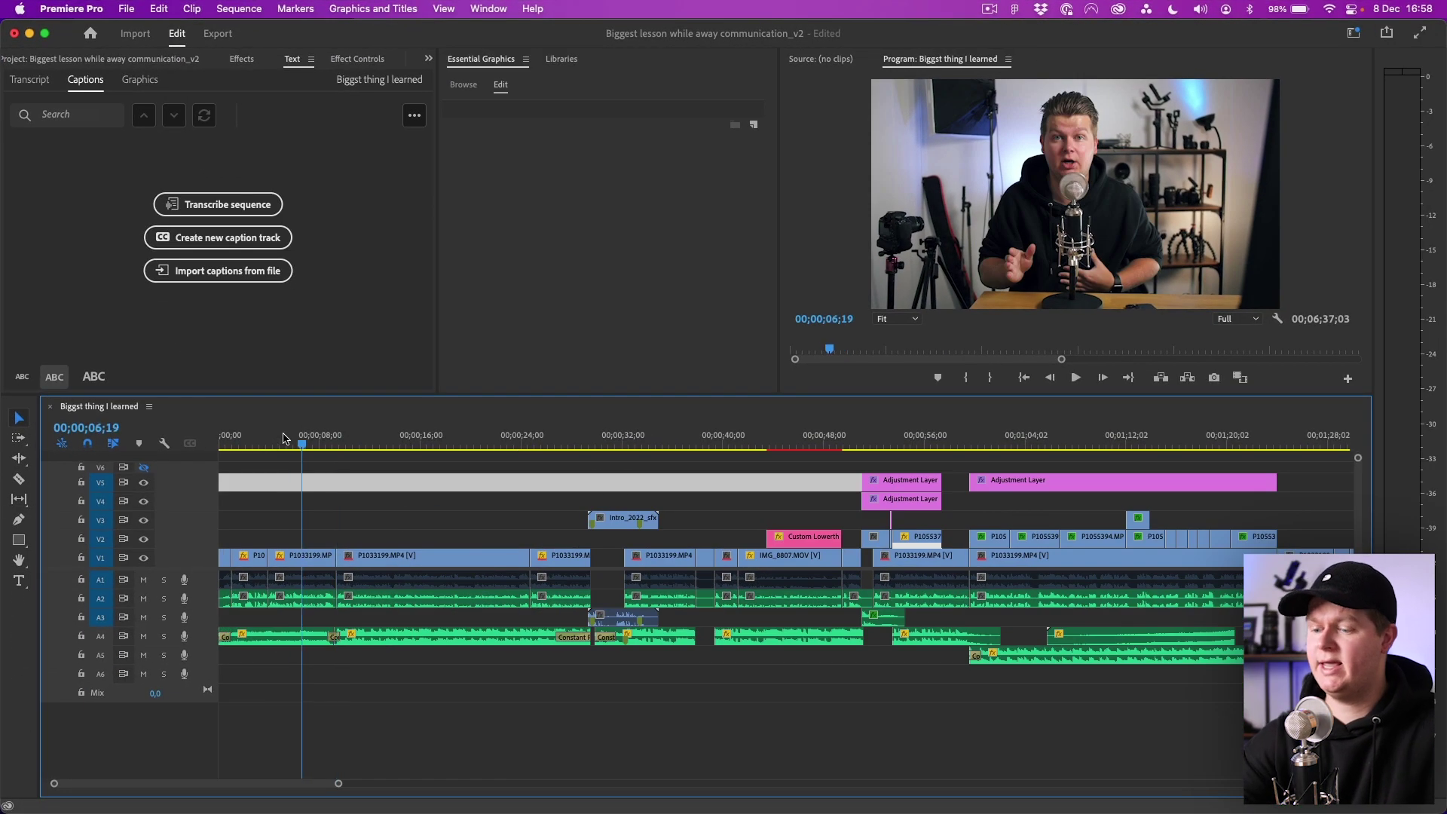
{"action": "key", "text": "Home"}
{"action": "key", "text": "super+a"}
{"action": "left_click_drag", "start_coordinate": [511, 446], "coordinate": [588, 428]}
{"action": "key", "text": "o"}
{"action": "key", "text": "o"}
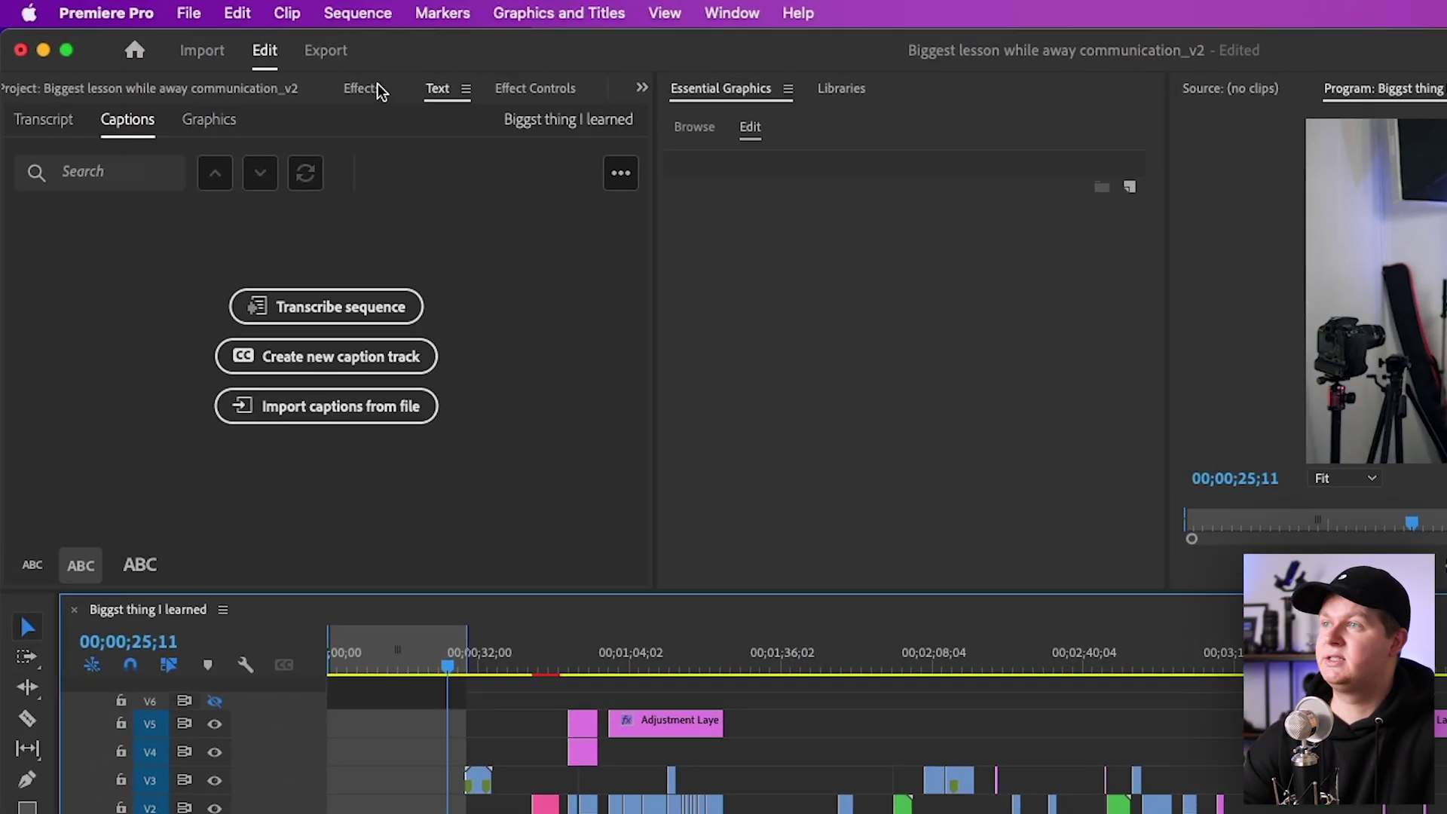
Transcribe the sequence from Audio 2, limited to the in-to-out range.
{"action": "left_click", "coordinate": [444, 89]}
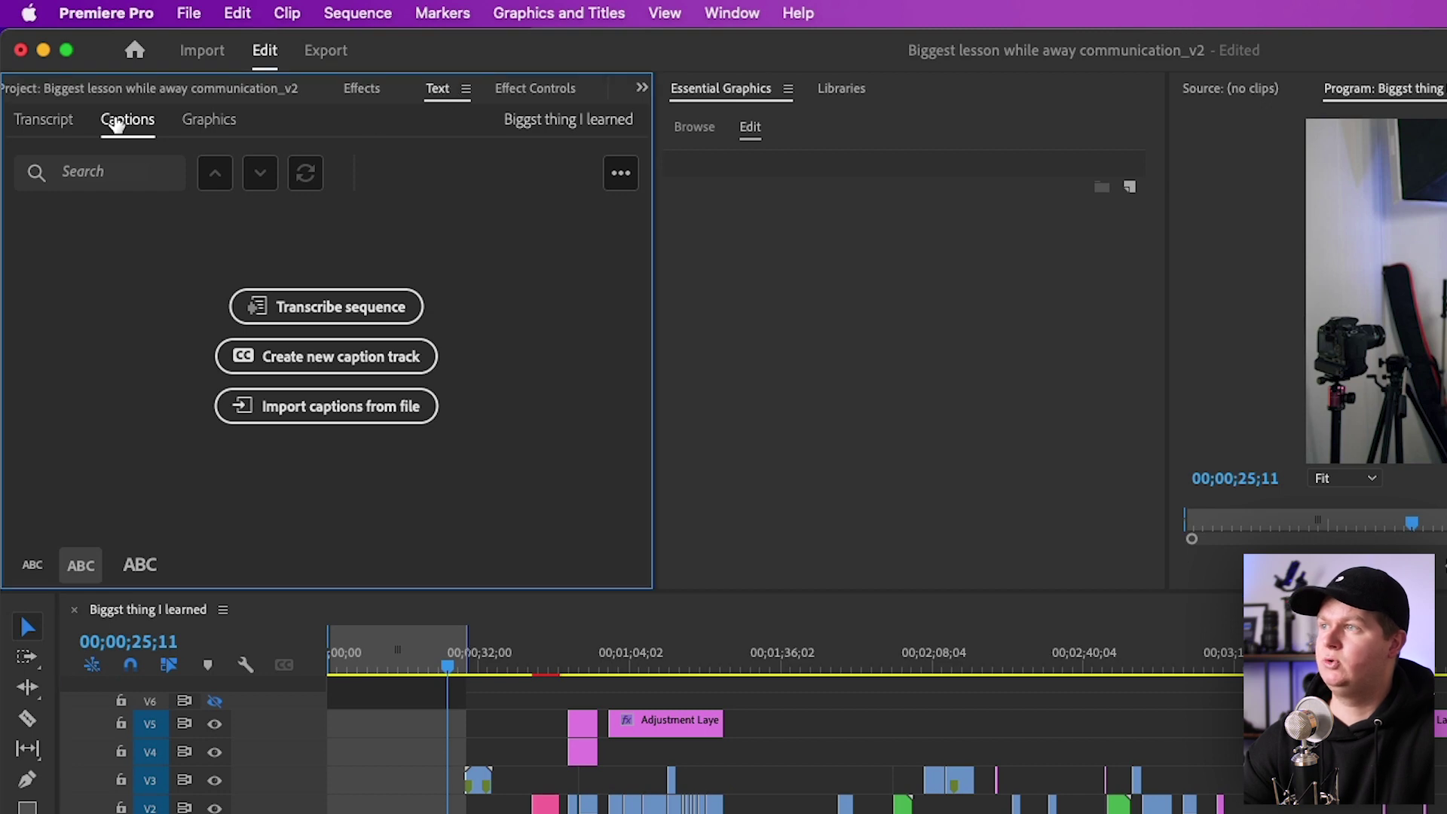
{"action": "left_click", "coordinate": [53, 121]}
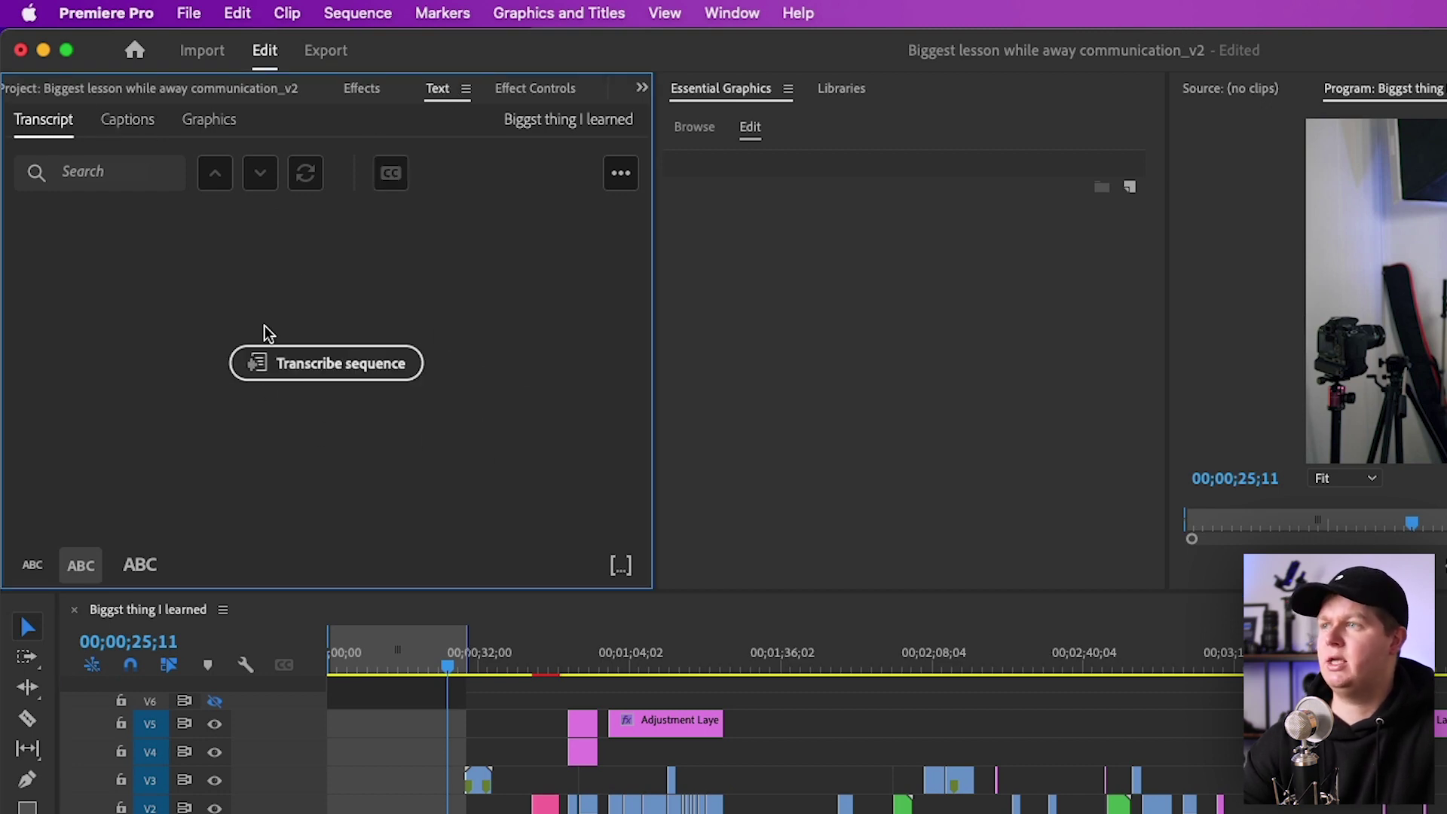
{"action": "left_click", "coordinate": [621, 174]}
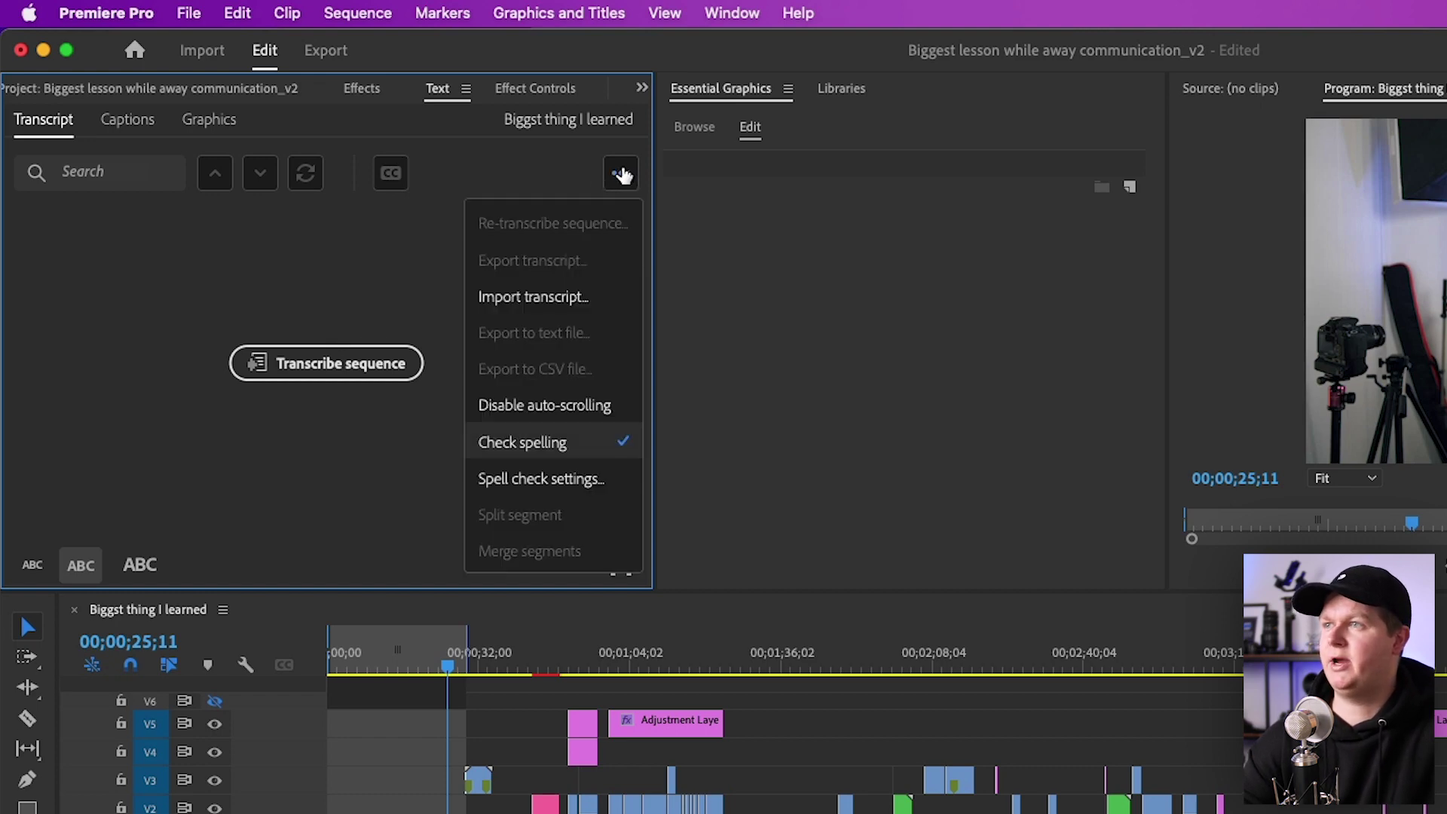
{"action": "left_click", "coordinate": [295, 376]}
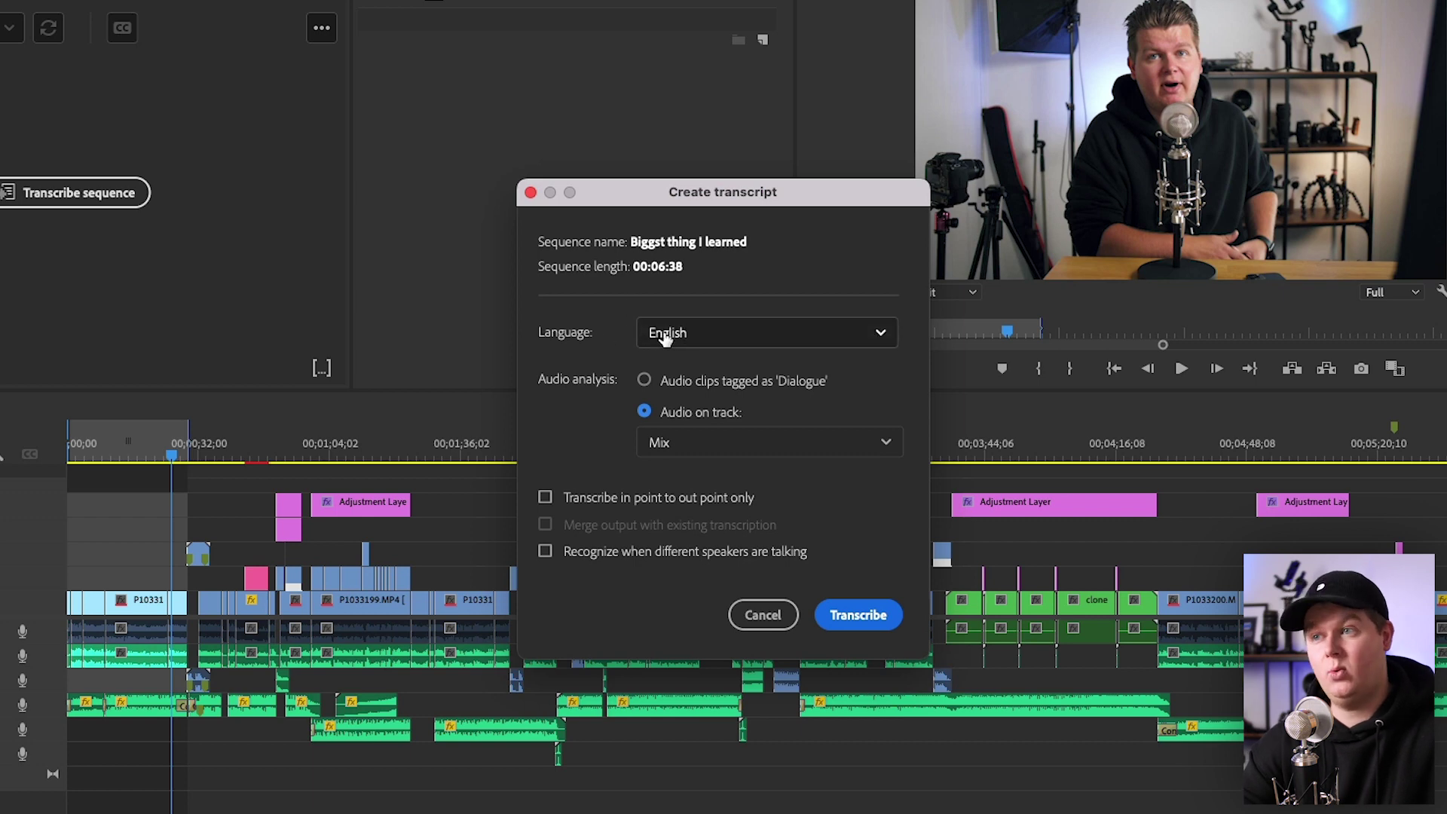
{"action": "left_click", "coordinate": [721, 446]}
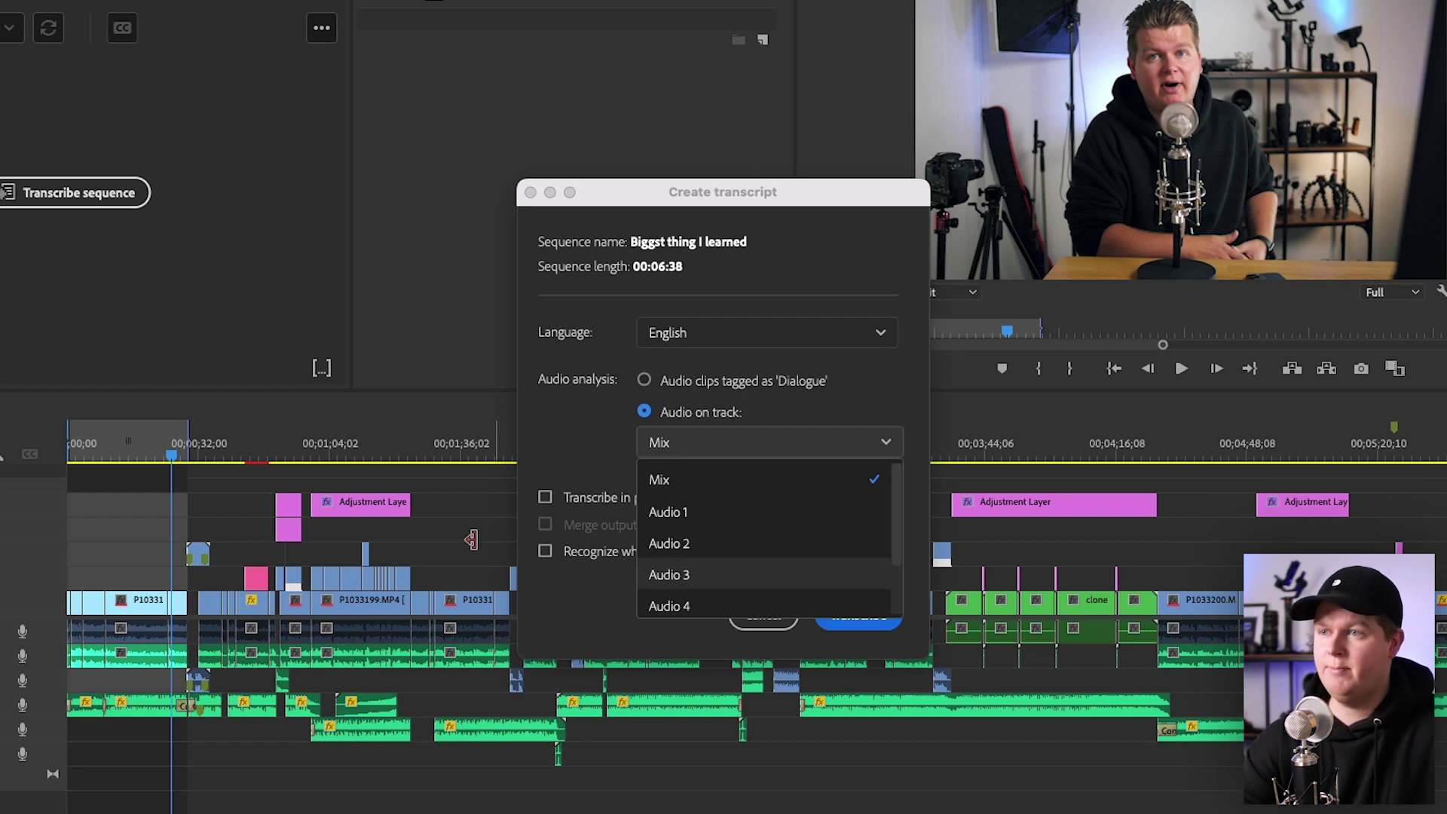
{"action": "left_click", "coordinate": [669, 543]}
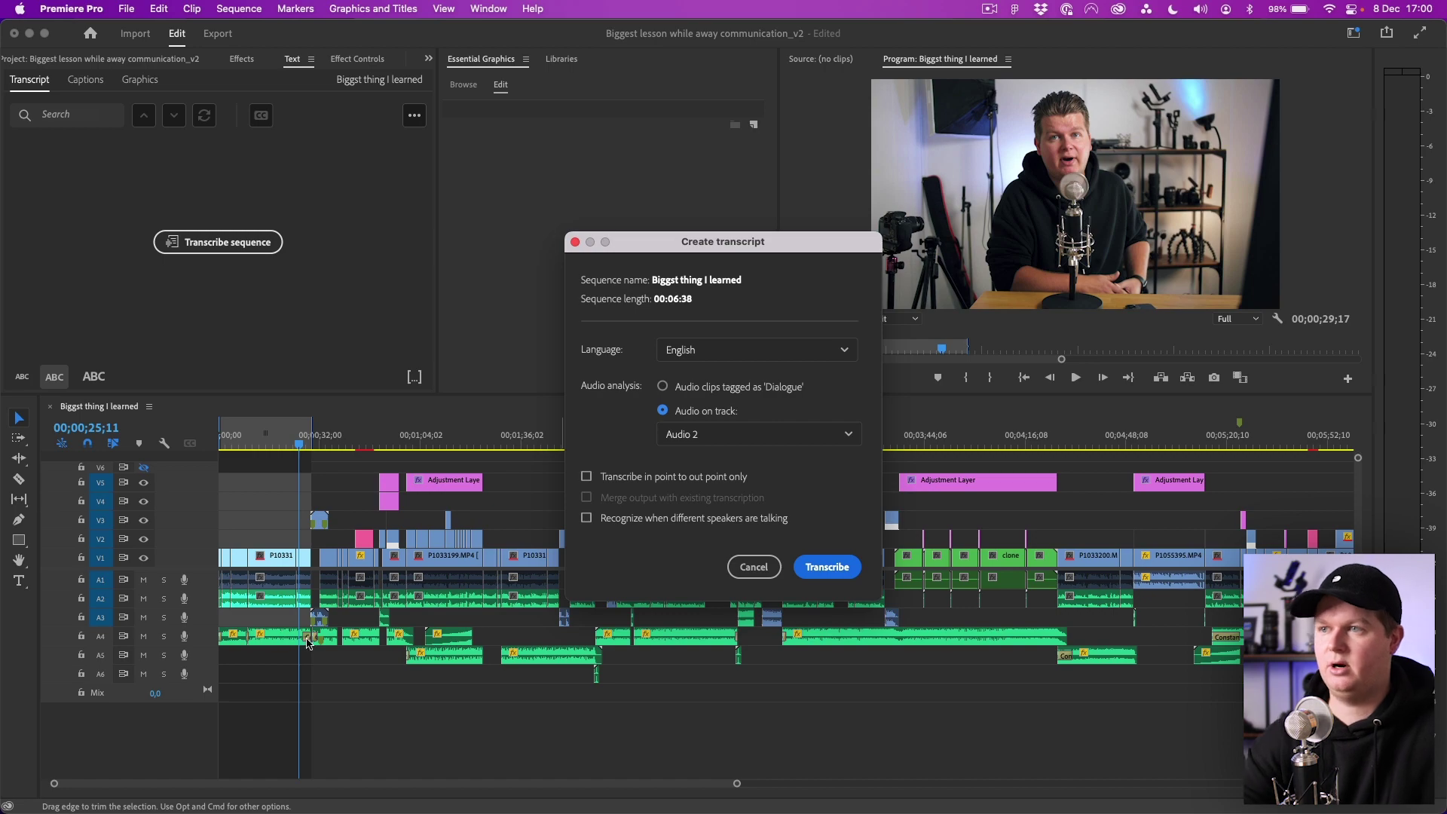
{"action": "left_click", "coordinate": [633, 476]}
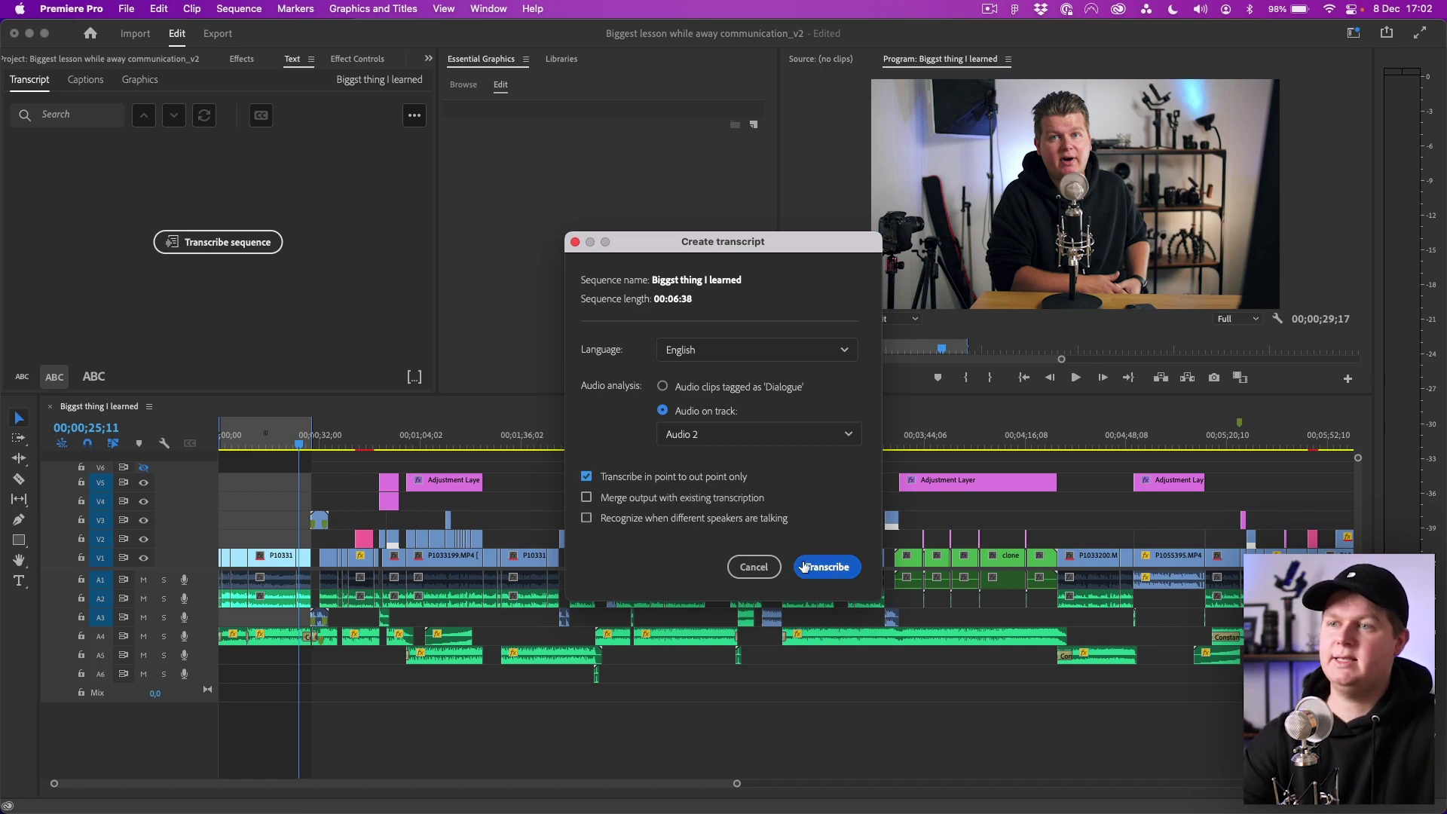
{"action": "left_click", "coordinate": [826, 567]}
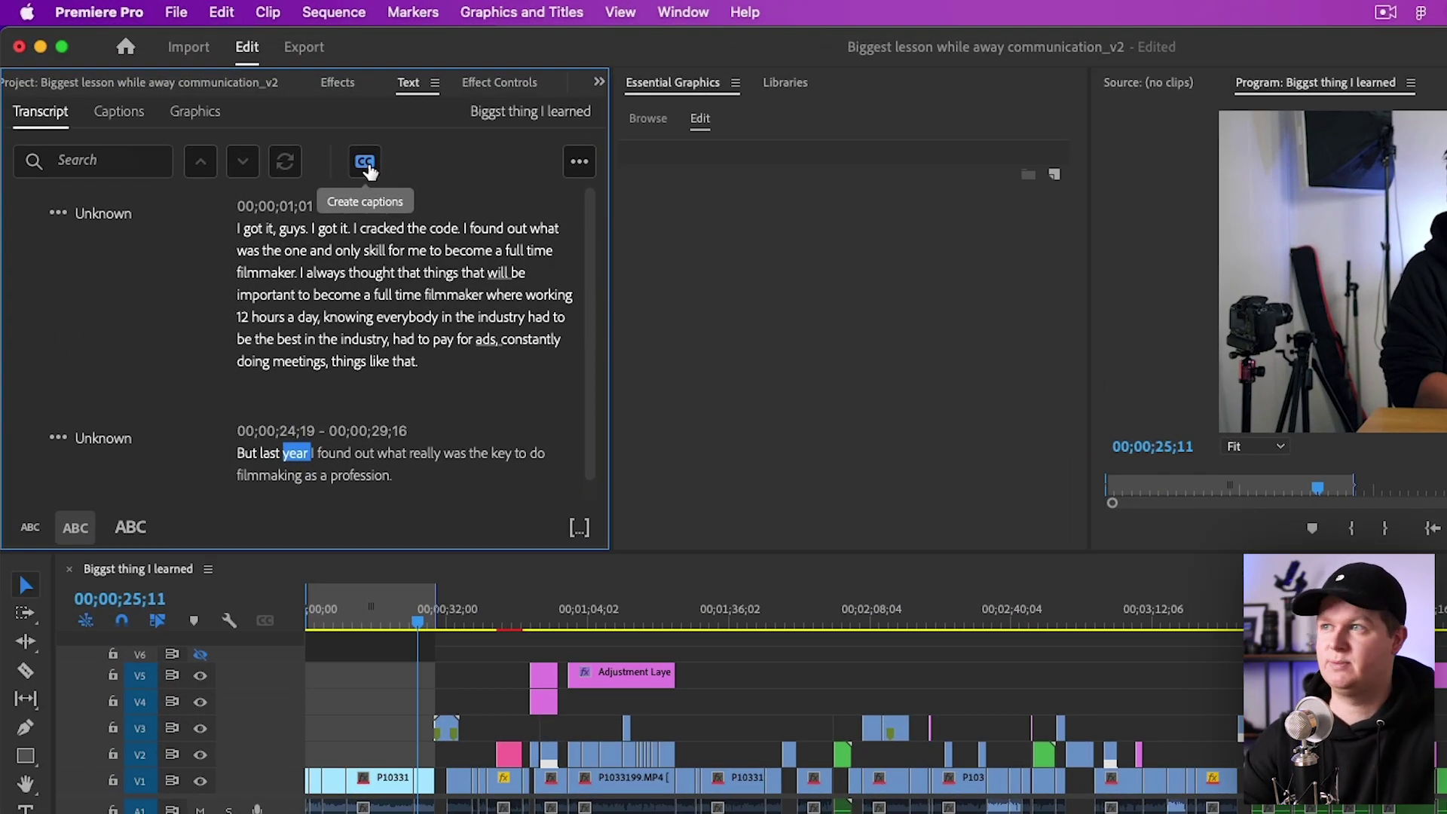
{"action": "left_click", "coordinate": [368, 170]}
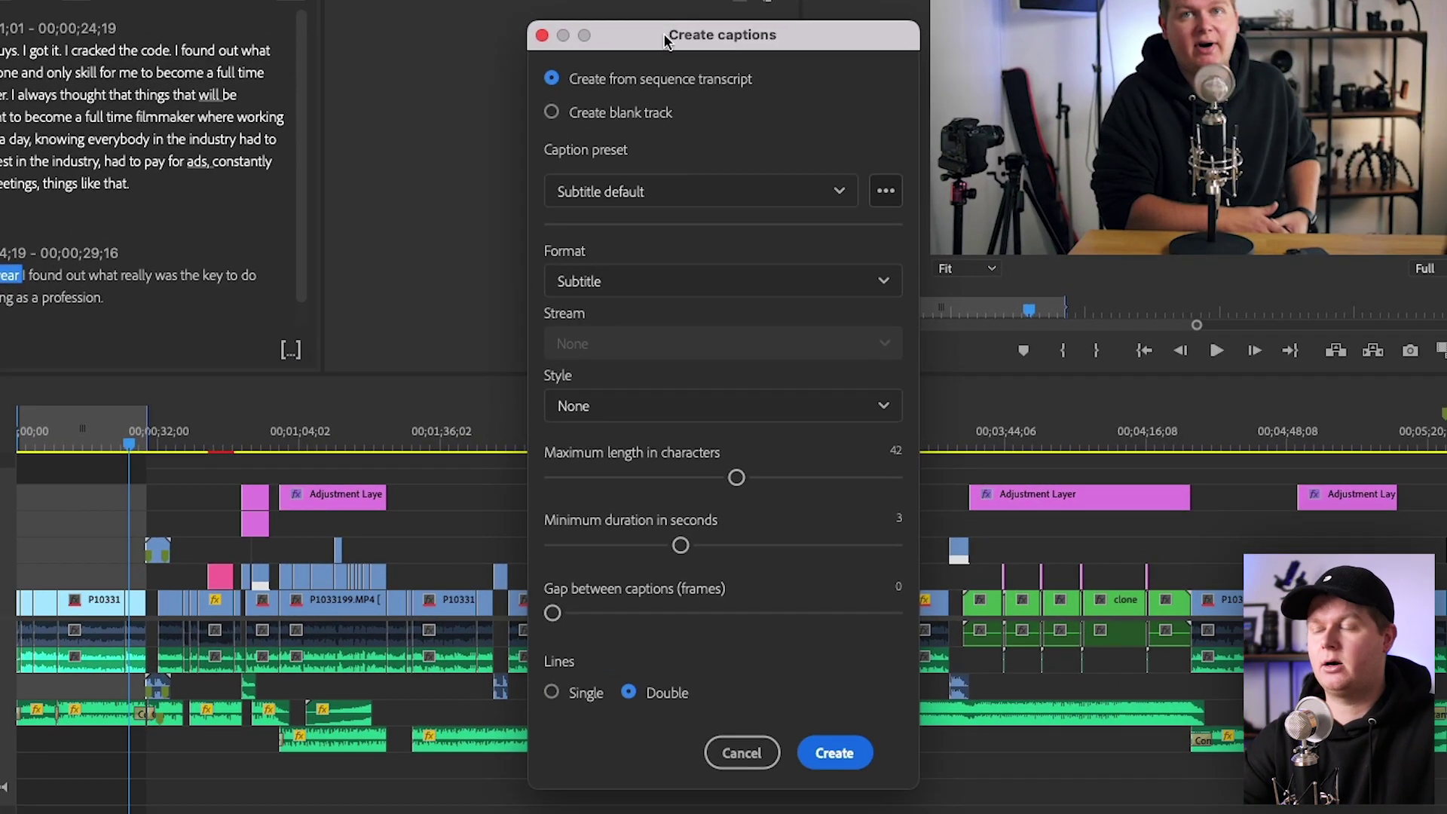
Create double-line subtitle captions with the maximum length lowered to 15 characters.
{"action": "left_click_drag", "start_coordinate": [664, 35], "coordinate": [549, 26]}
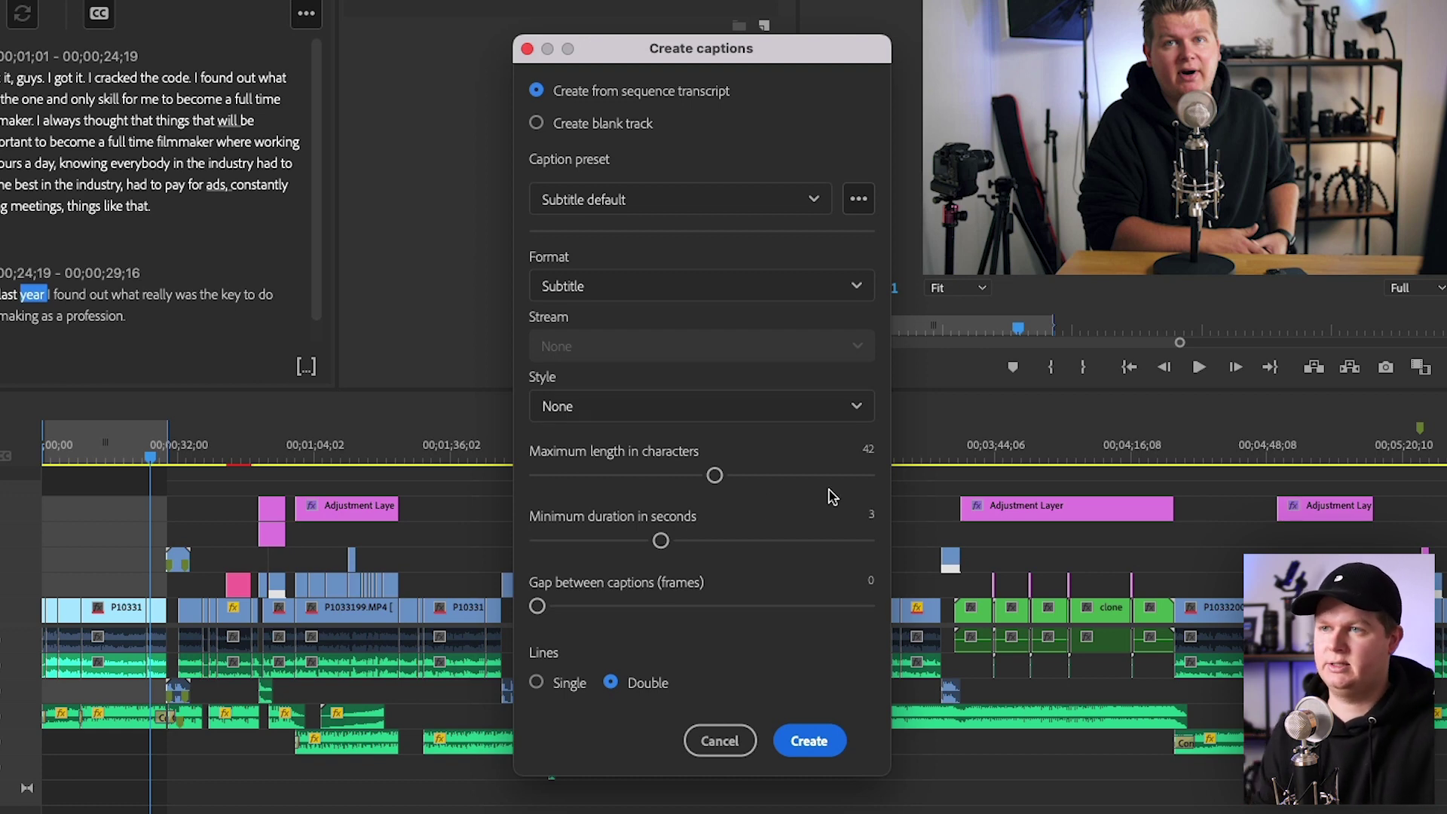
{"action": "left_click_drag", "start_coordinate": [716, 470], "coordinate": [584, 484]}
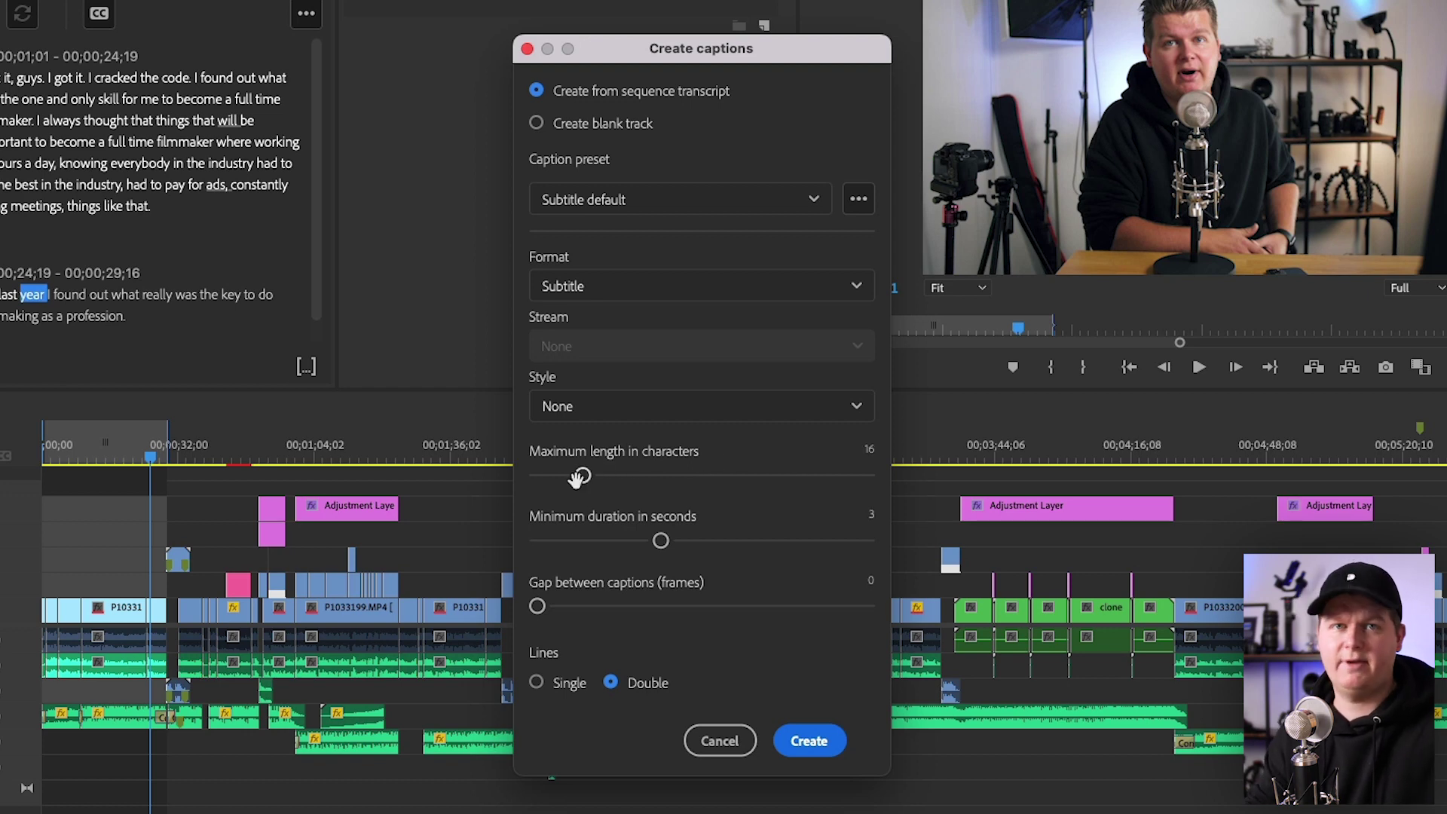
{"action": "left_click", "coordinate": [704, 475]}
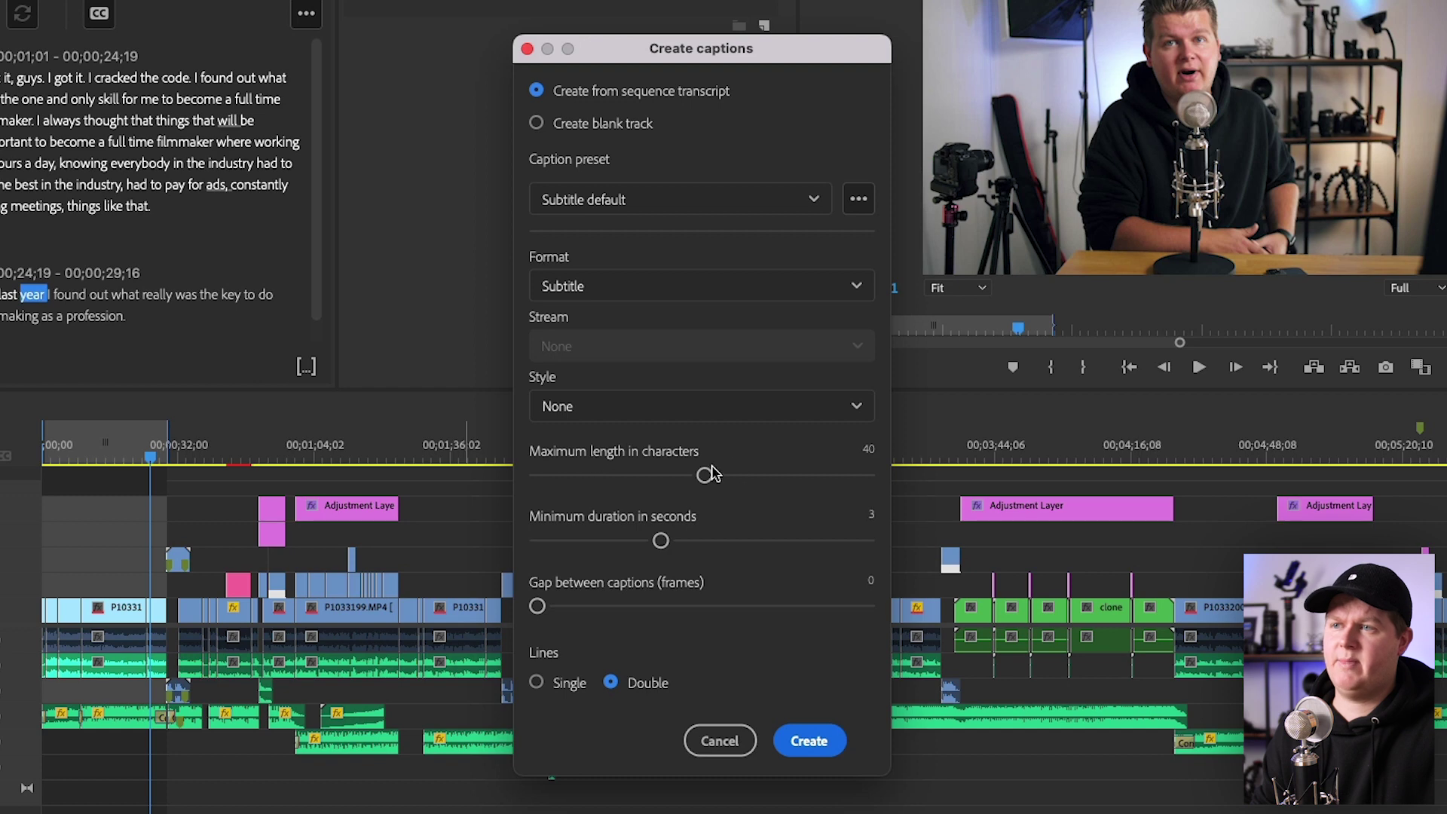
{"action": "left_click_drag", "start_coordinate": [703, 474], "coordinate": [638, 476]}
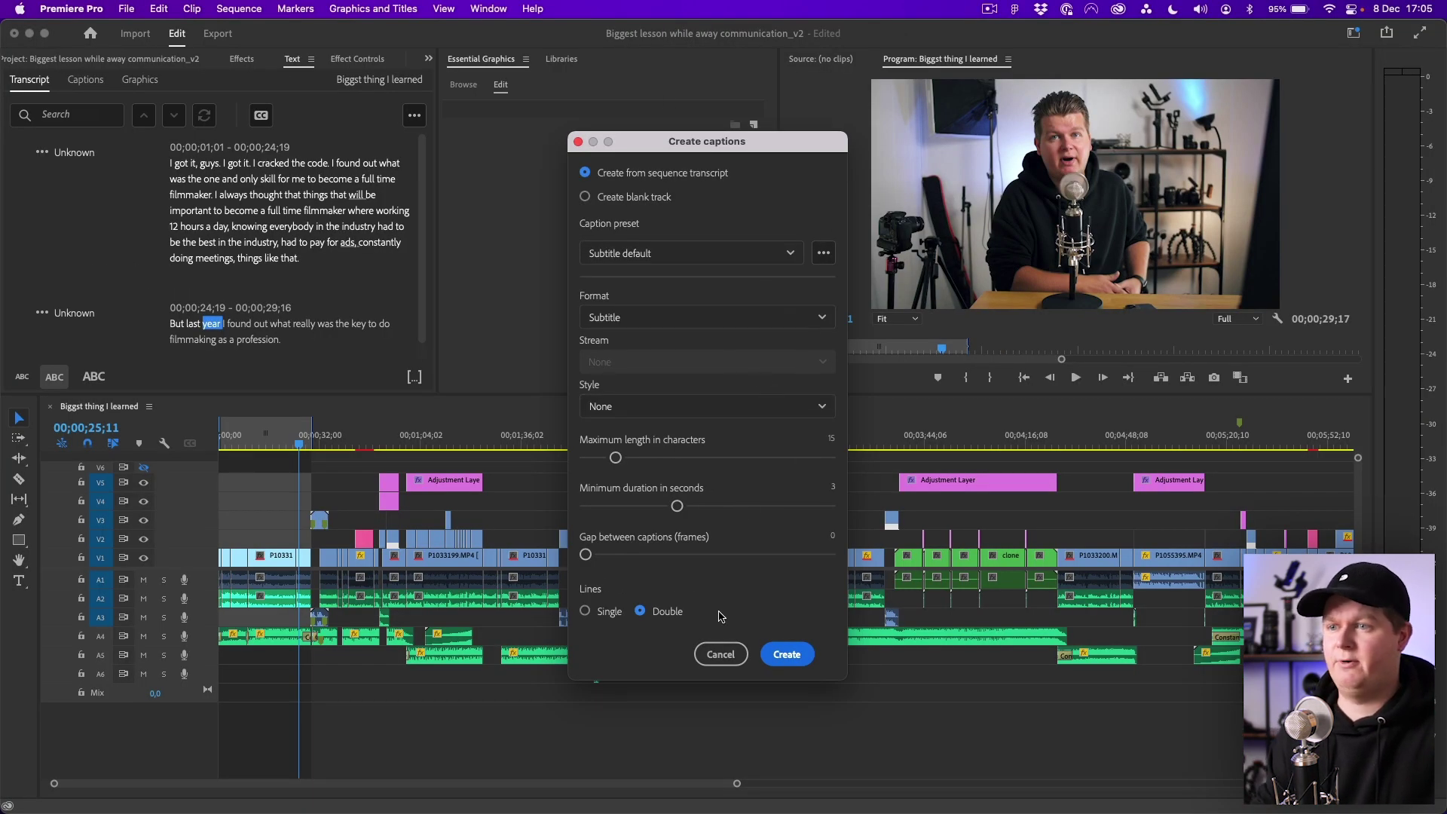
{"action": "left_click", "coordinate": [784, 654]}
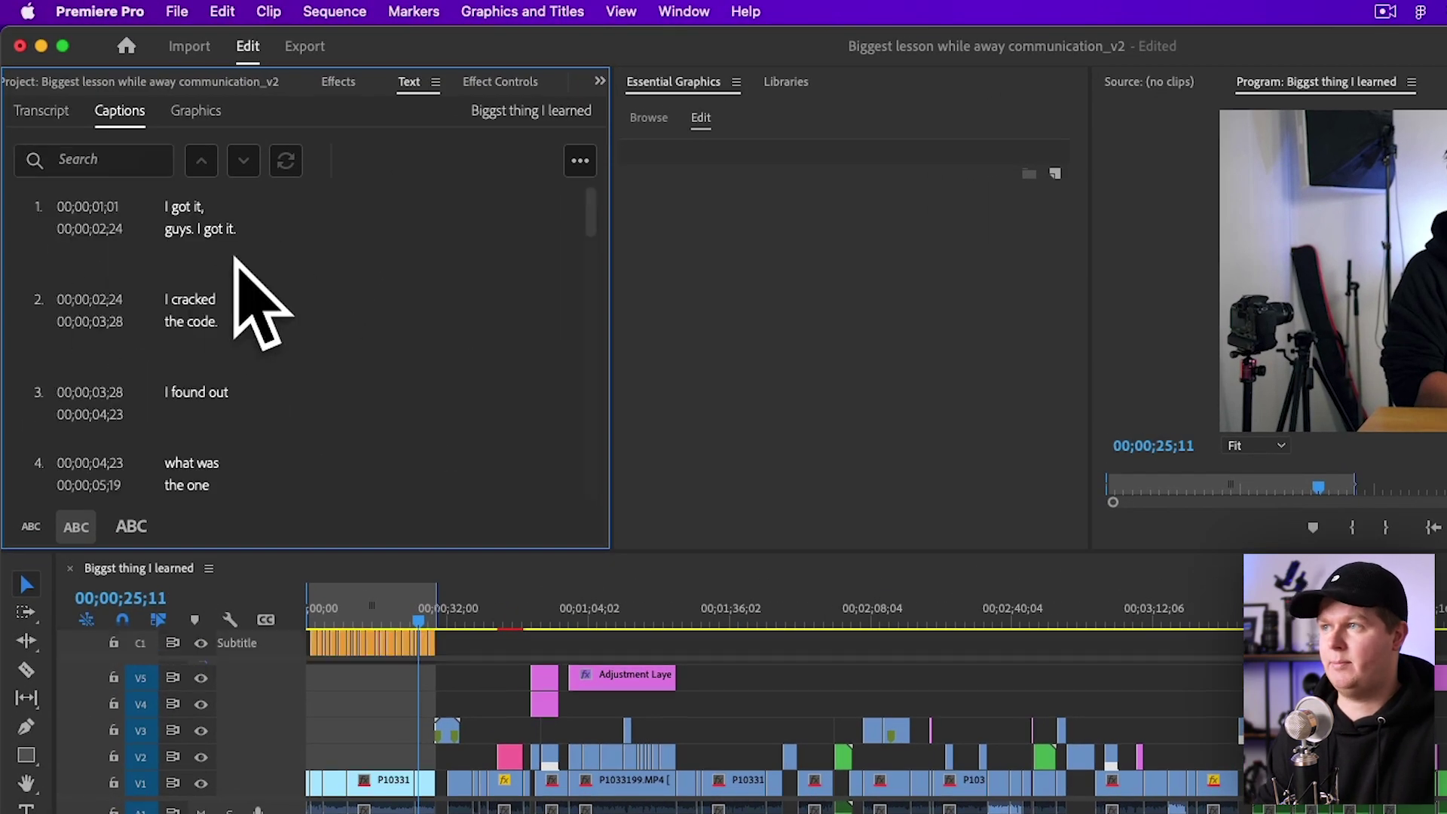
Scrub through the opening captions and select all the subtitle clips on C1.
{"action": "key", "text": "Home"}
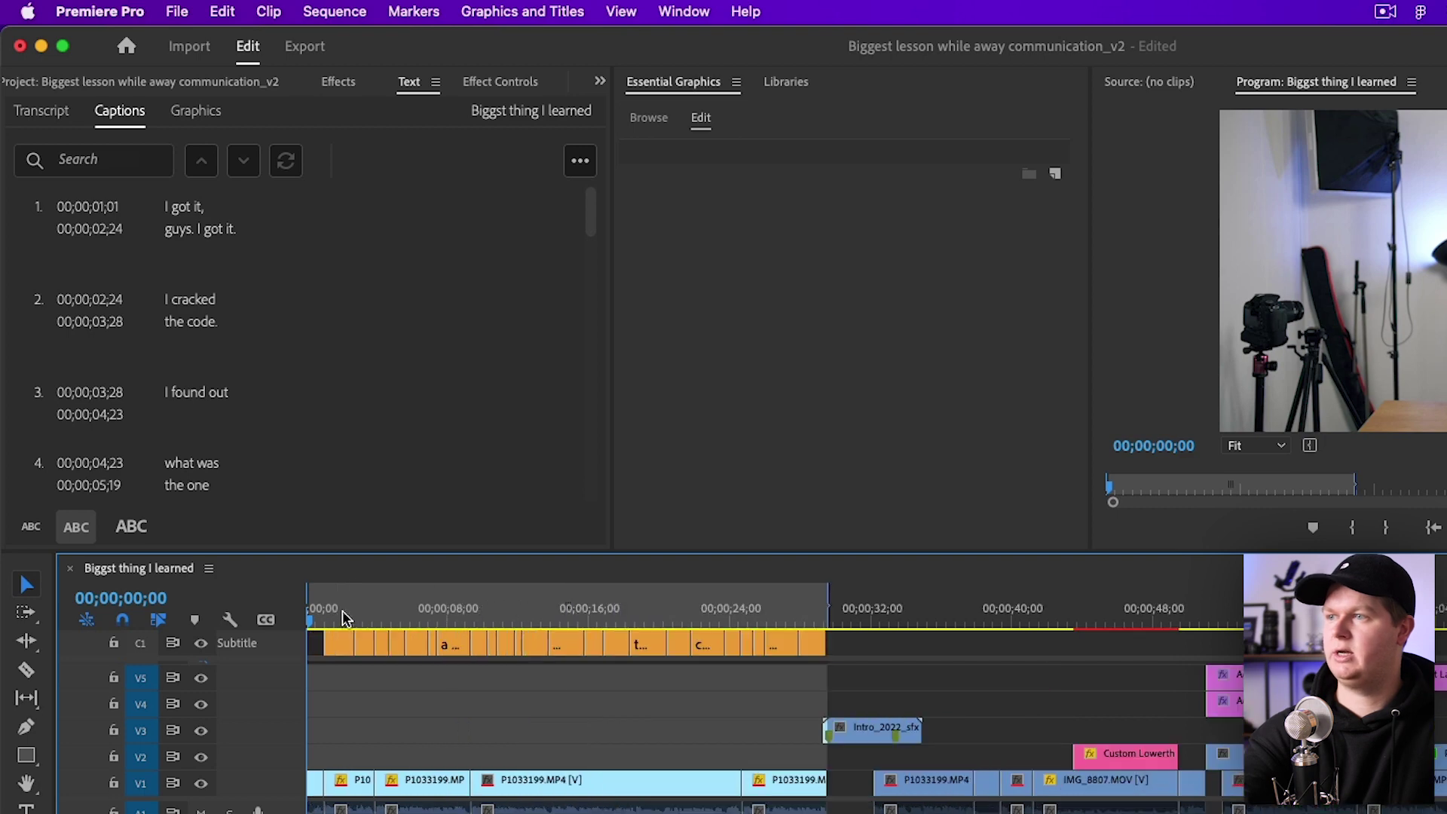
{"action": "key", "text": "="}
{"action": "key", "text": "="}
{"action": "left_click", "coordinate": [337, 609]}
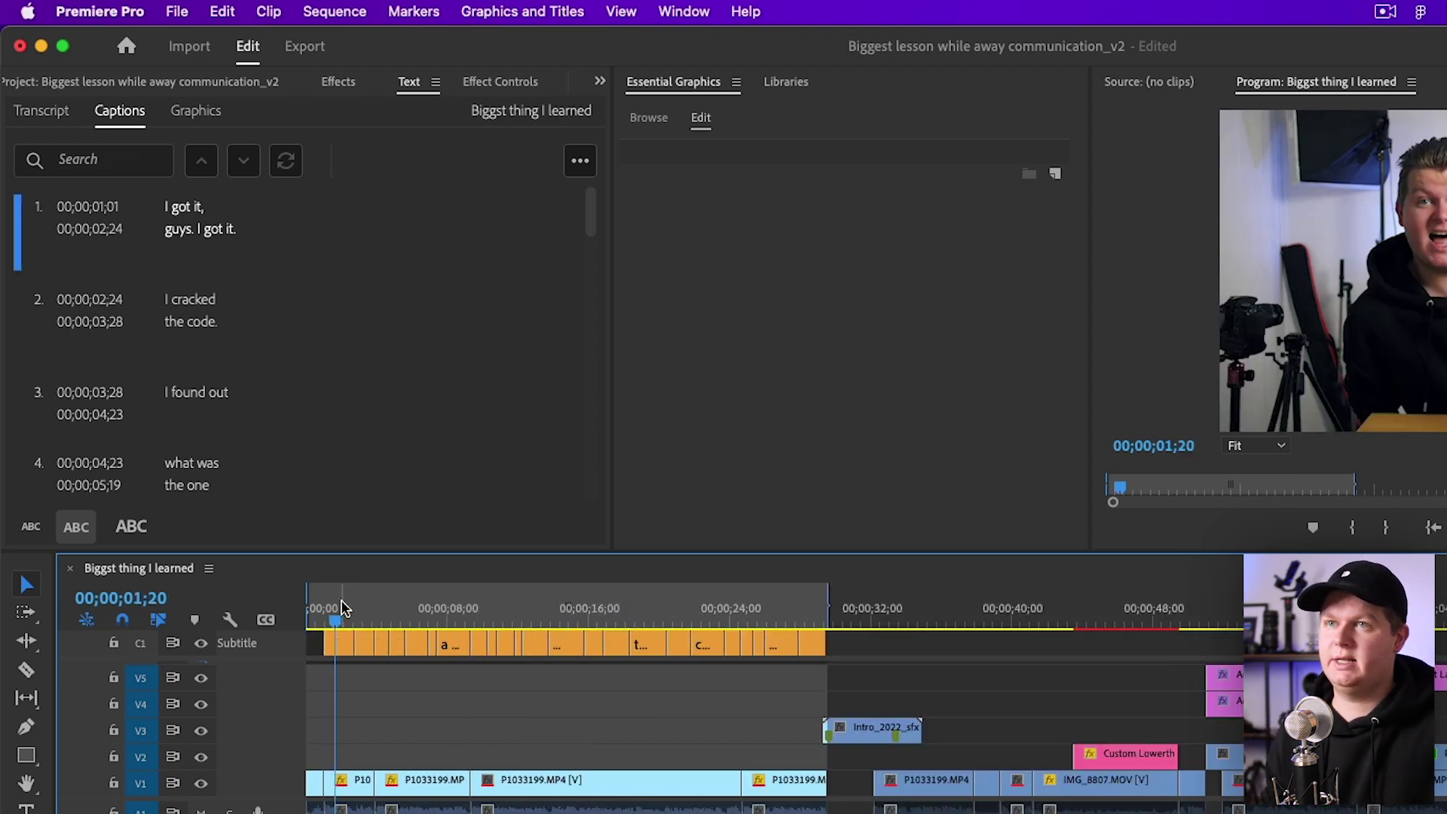
{"action": "left_click_drag", "start_coordinate": [369, 614], "coordinate": [400, 608]}
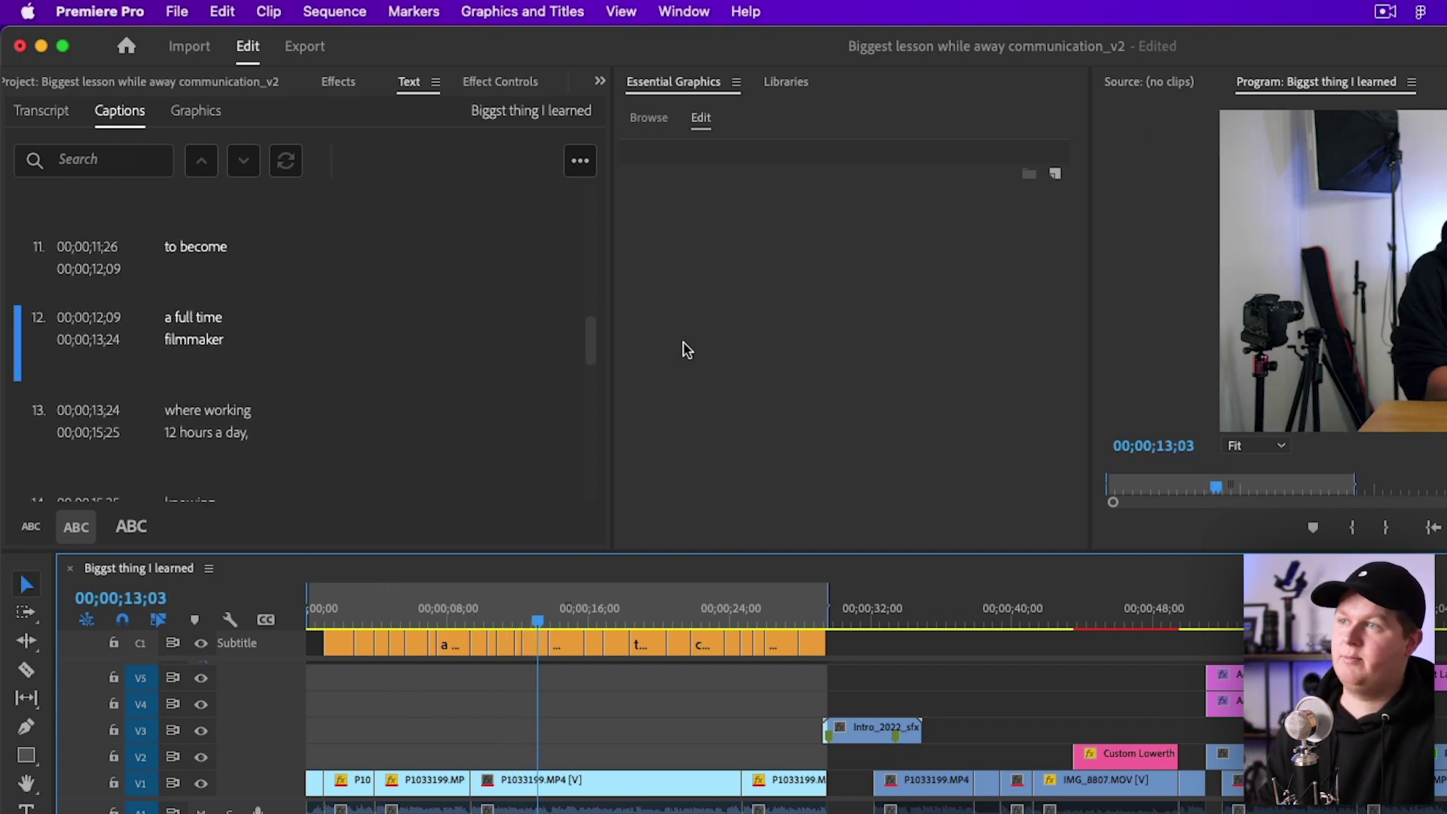
{"action": "left_click_drag", "start_coordinate": [591, 346], "coordinate": [588, 194]}
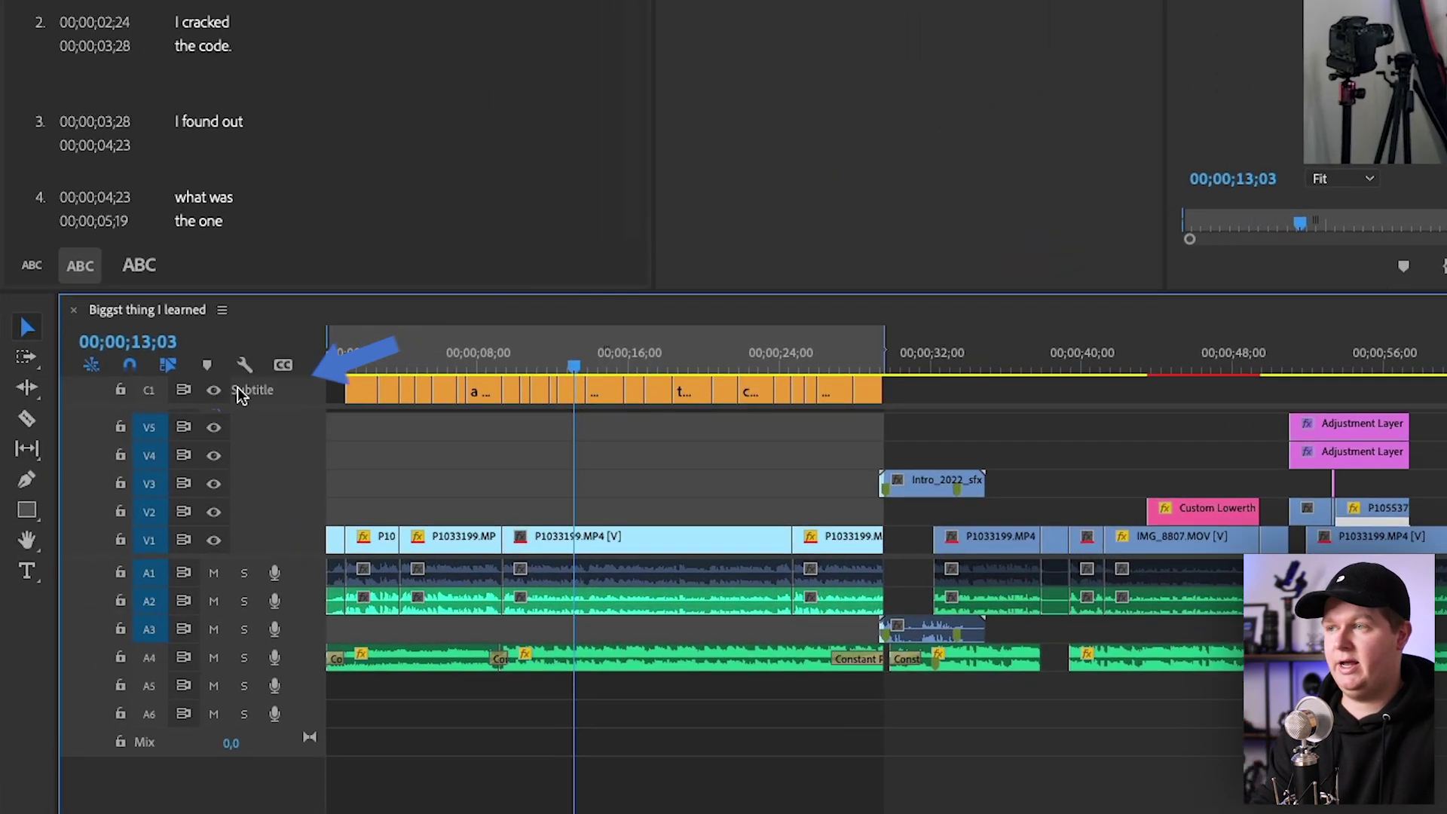
{"action": "left_click_drag", "start_coordinate": [945, 390], "coordinate": [358, 388]}
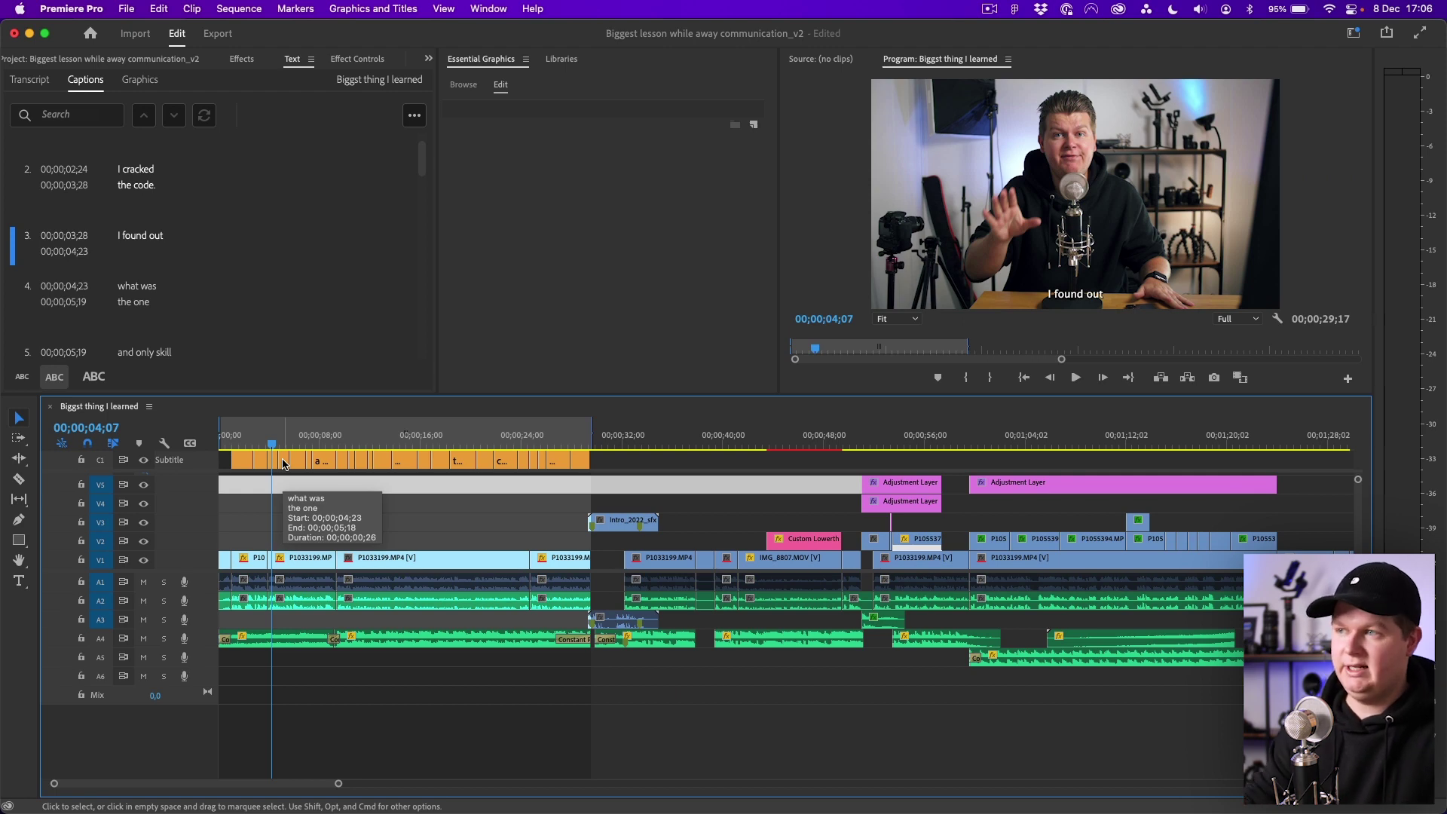
Trim the start of the 'a full time' caption later, lengthening the 'to be' caption.
{"action": "key", "text": "equal"}
{"action": "key", "text": "equal"}
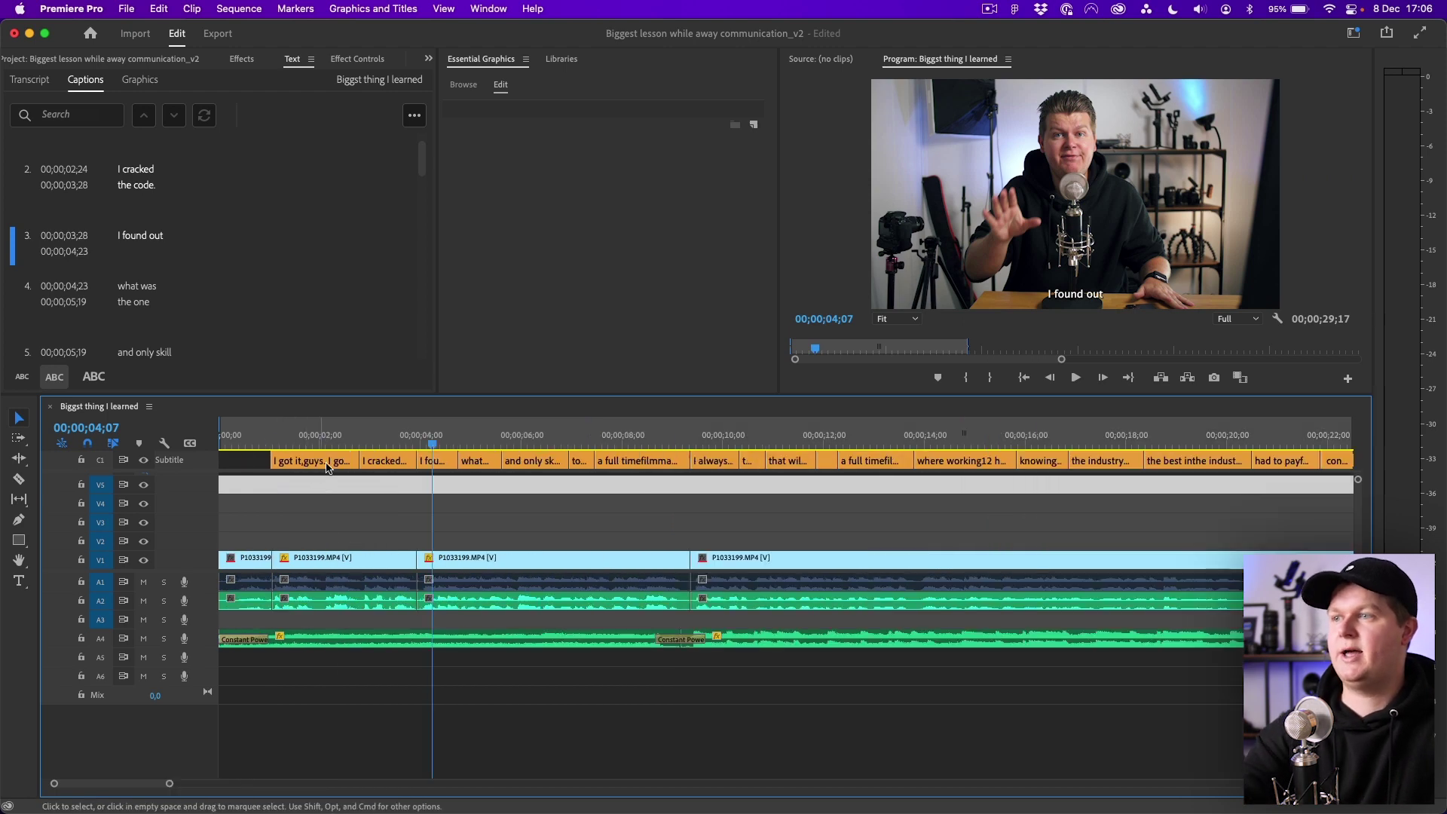
{"action": "left_click", "coordinate": [399, 461]}
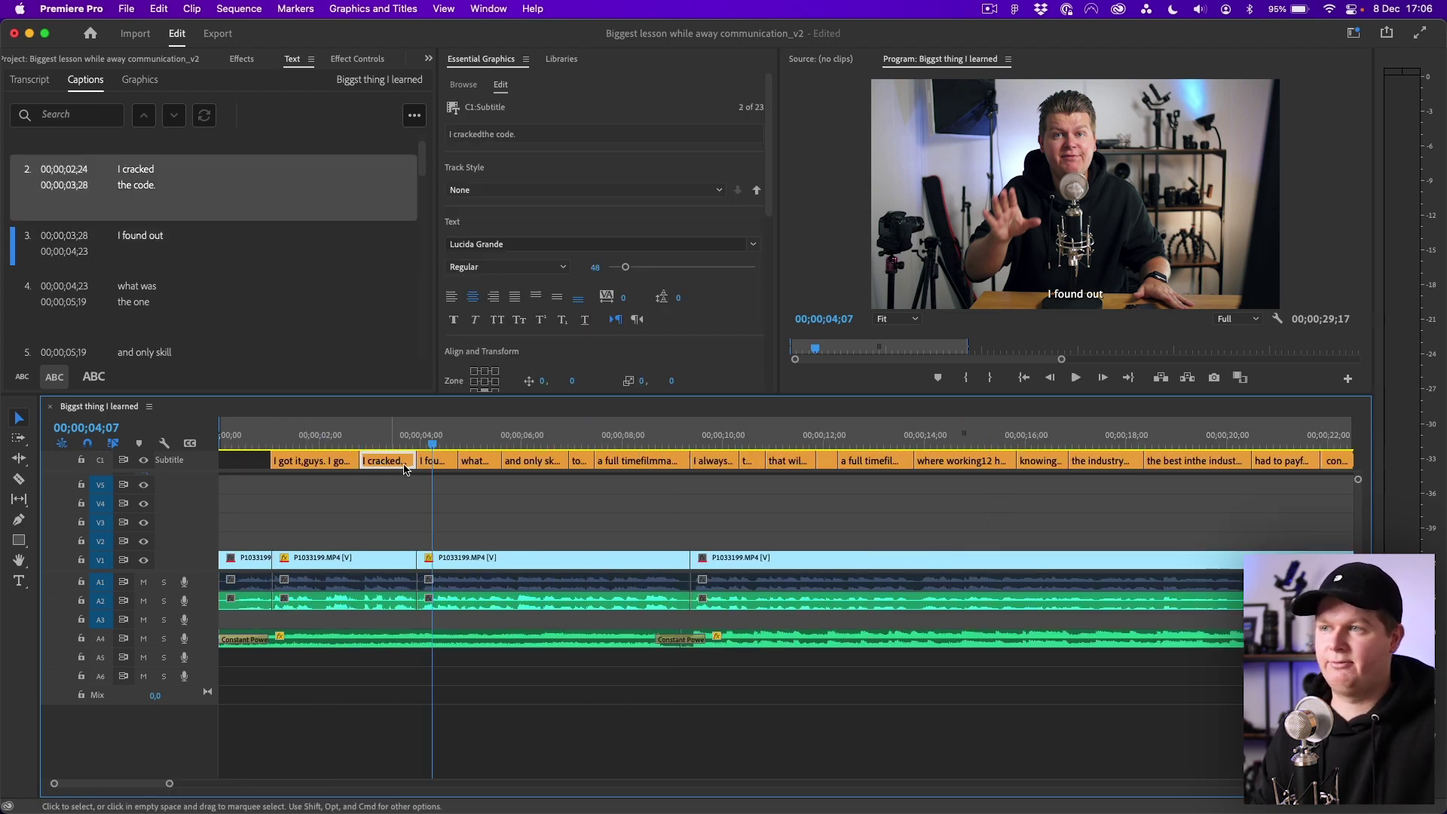
{"action": "left_click", "coordinate": [483, 463]}
{"action": "left_click", "coordinate": [546, 461]}
{"action": "left_click", "coordinate": [580, 461]}
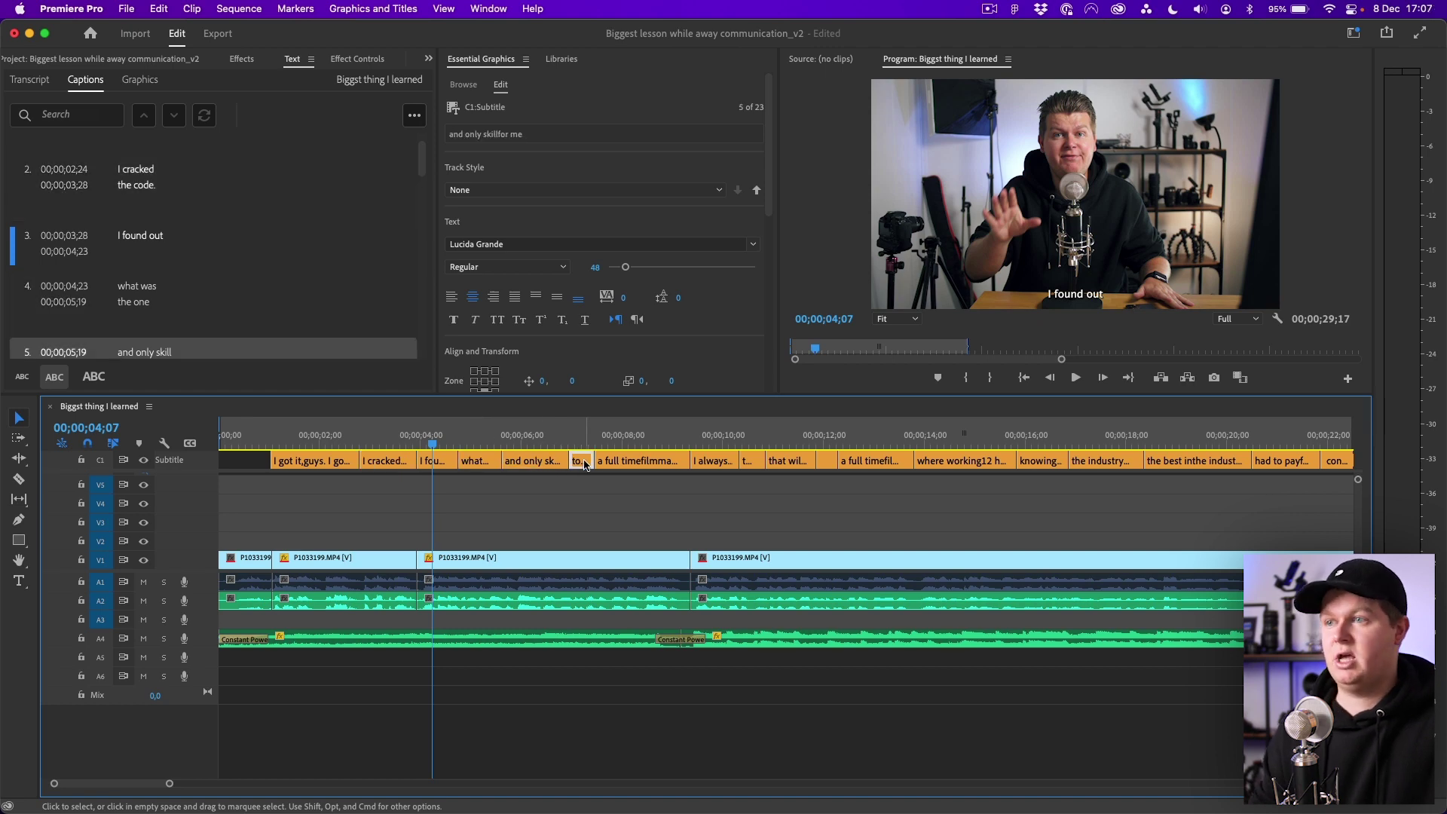
{"action": "left_click", "coordinate": [633, 461]}
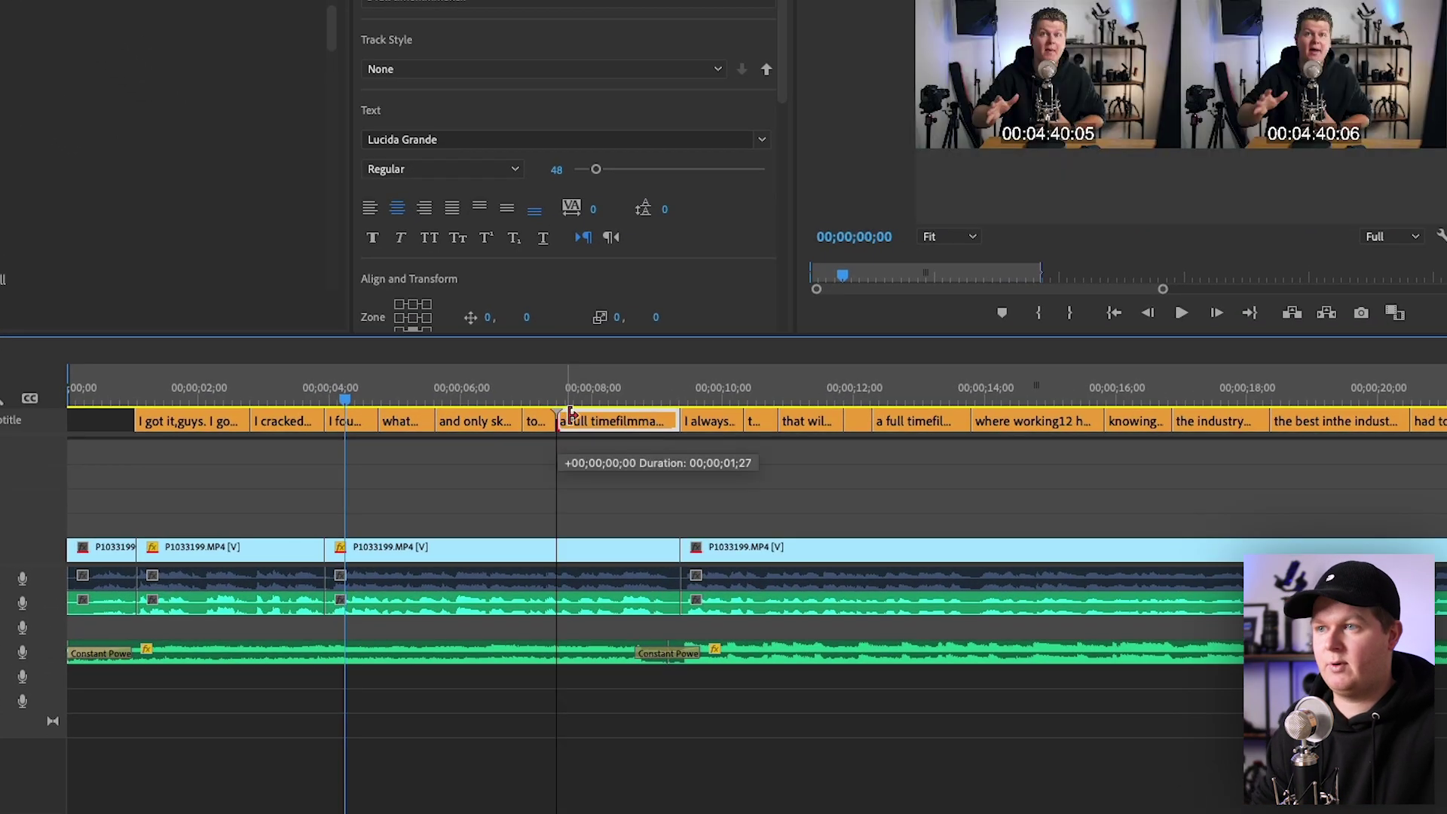
{"action": "mouse_move", "coordinate": [571, 413]}
{"action": "left_mouse_down"}
{"action": "mouse_move", "coordinate": [559, 420]}
{"action": "mouse_move", "coordinate": [574, 420]}
{"action": "left_mouse_up"}
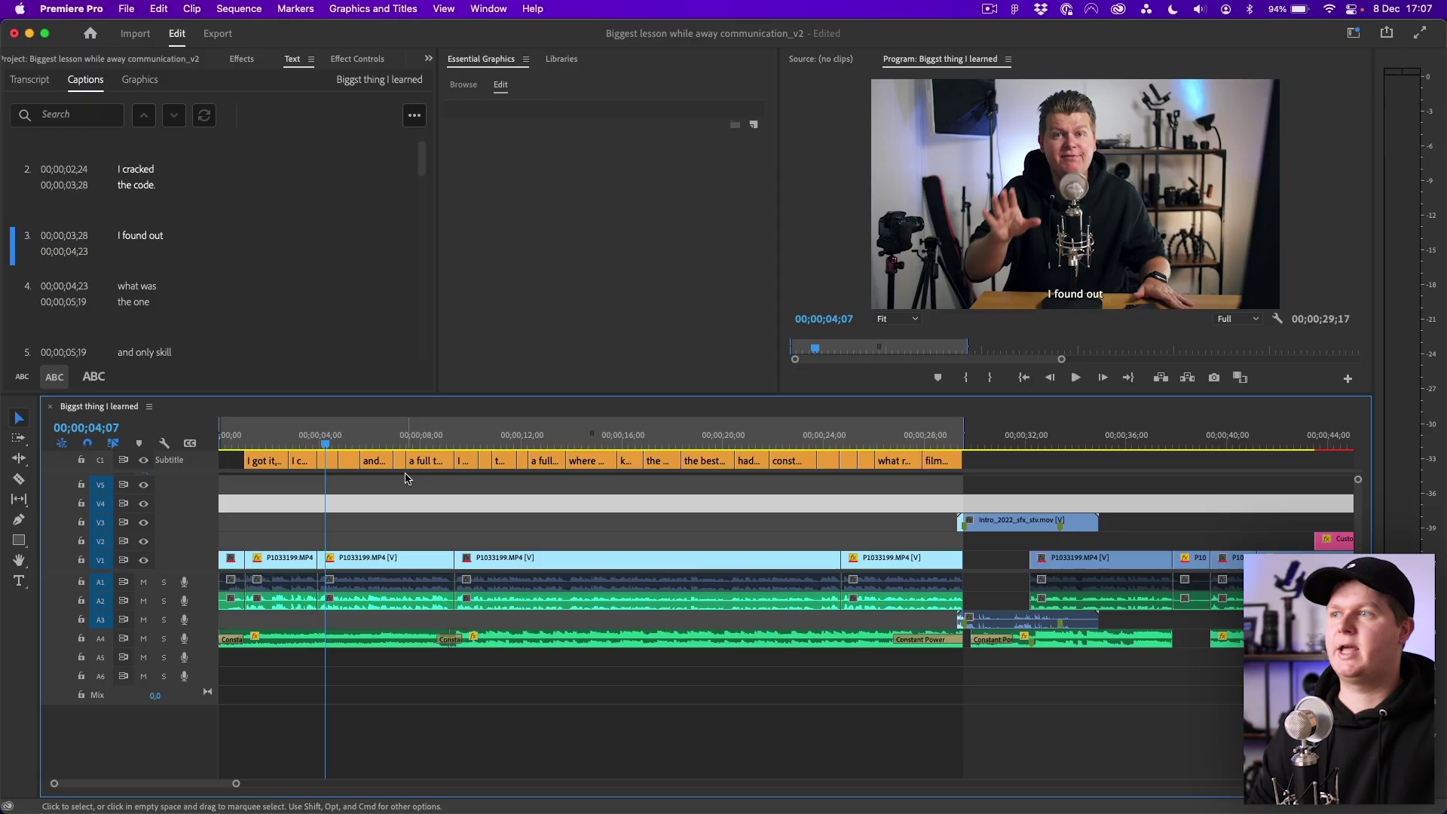
Delete the old Subtitle track and regenerate 43 shorter captions from the transcript.
{"action": "right_click", "coordinate": [204, 463]}
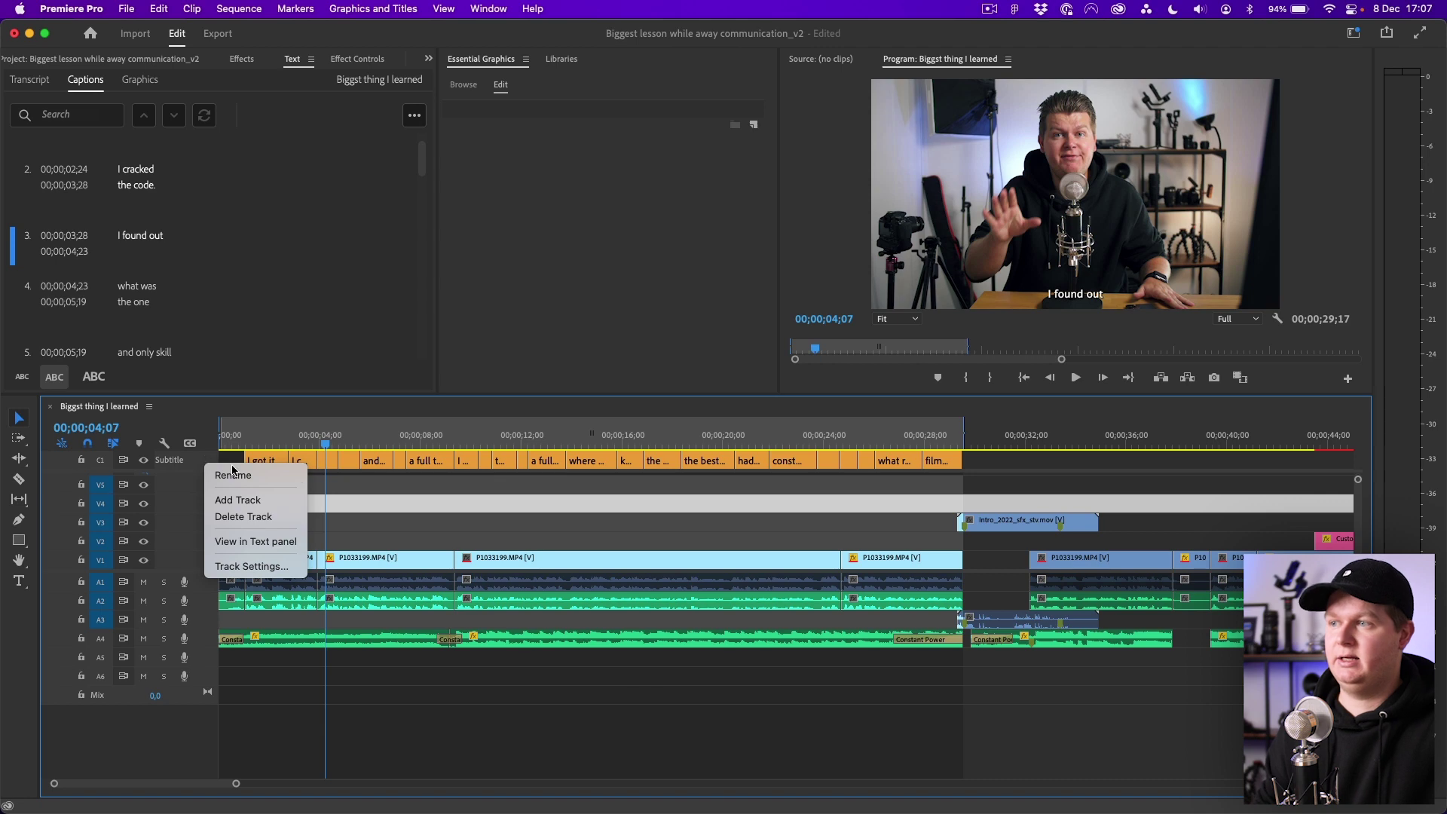
{"action": "left_click", "coordinate": [249, 519]}
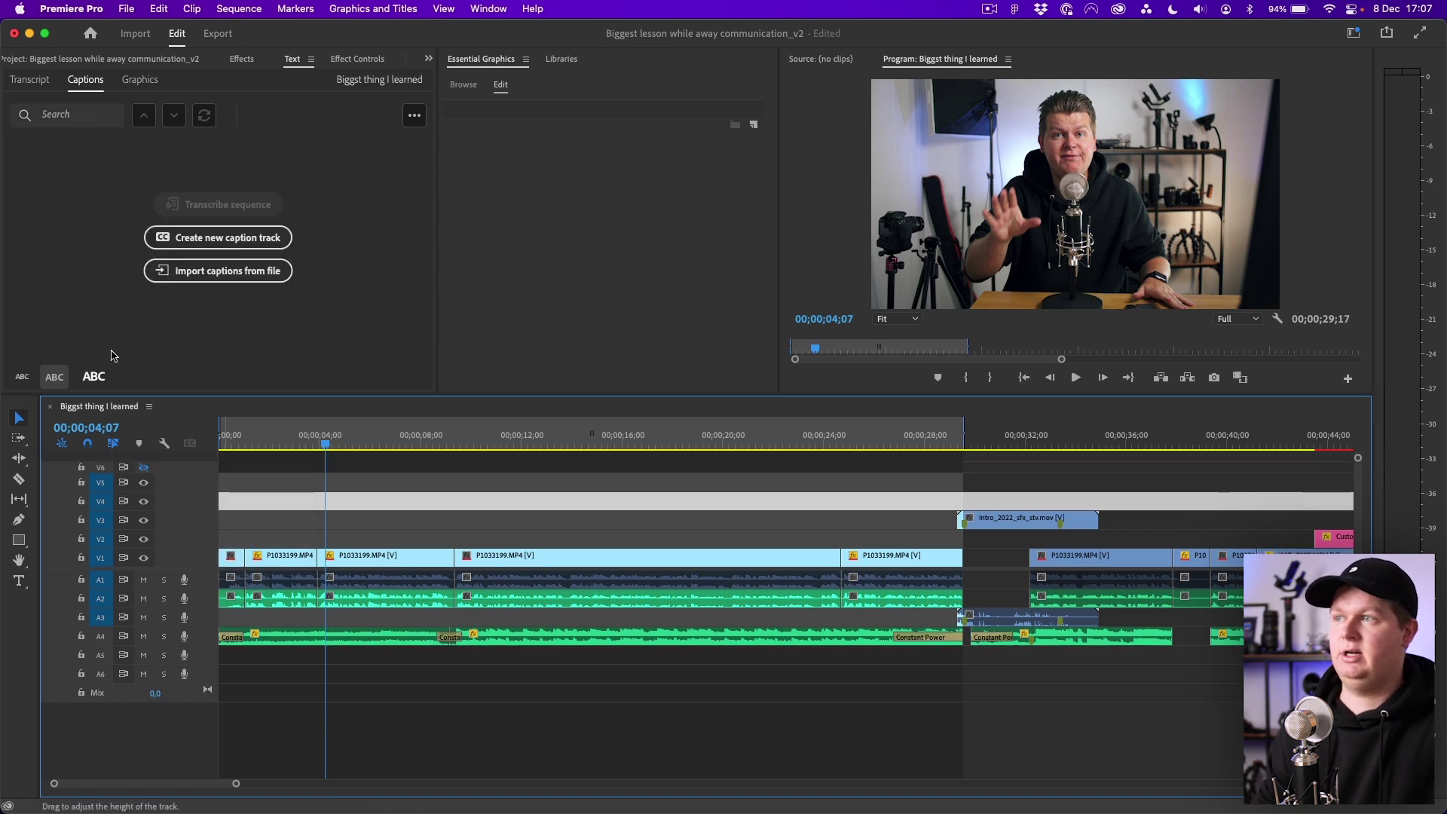
{"action": "left_click", "coordinate": [28, 80]}
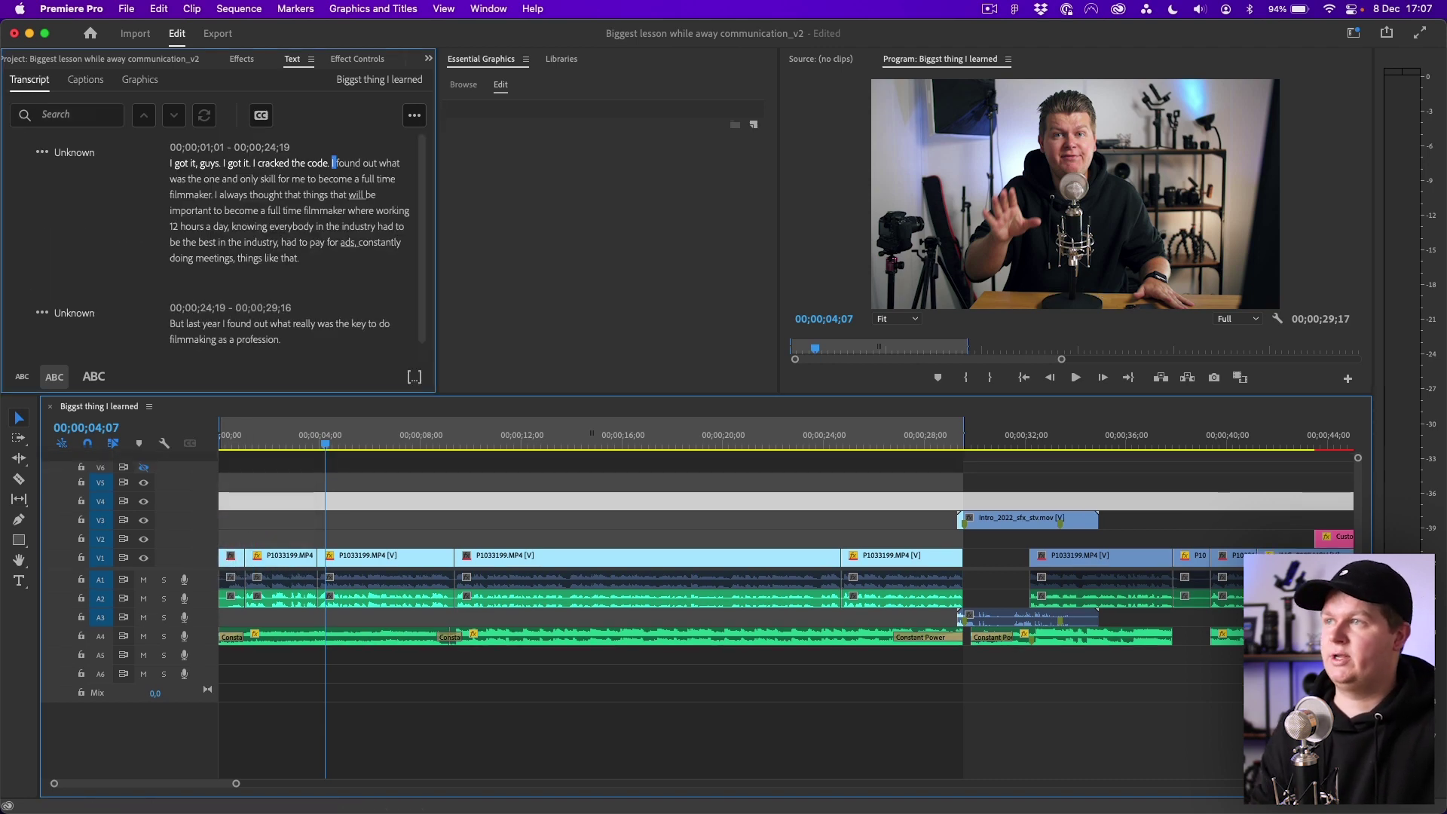
{"action": "left_click", "coordinate": [258, 116]}
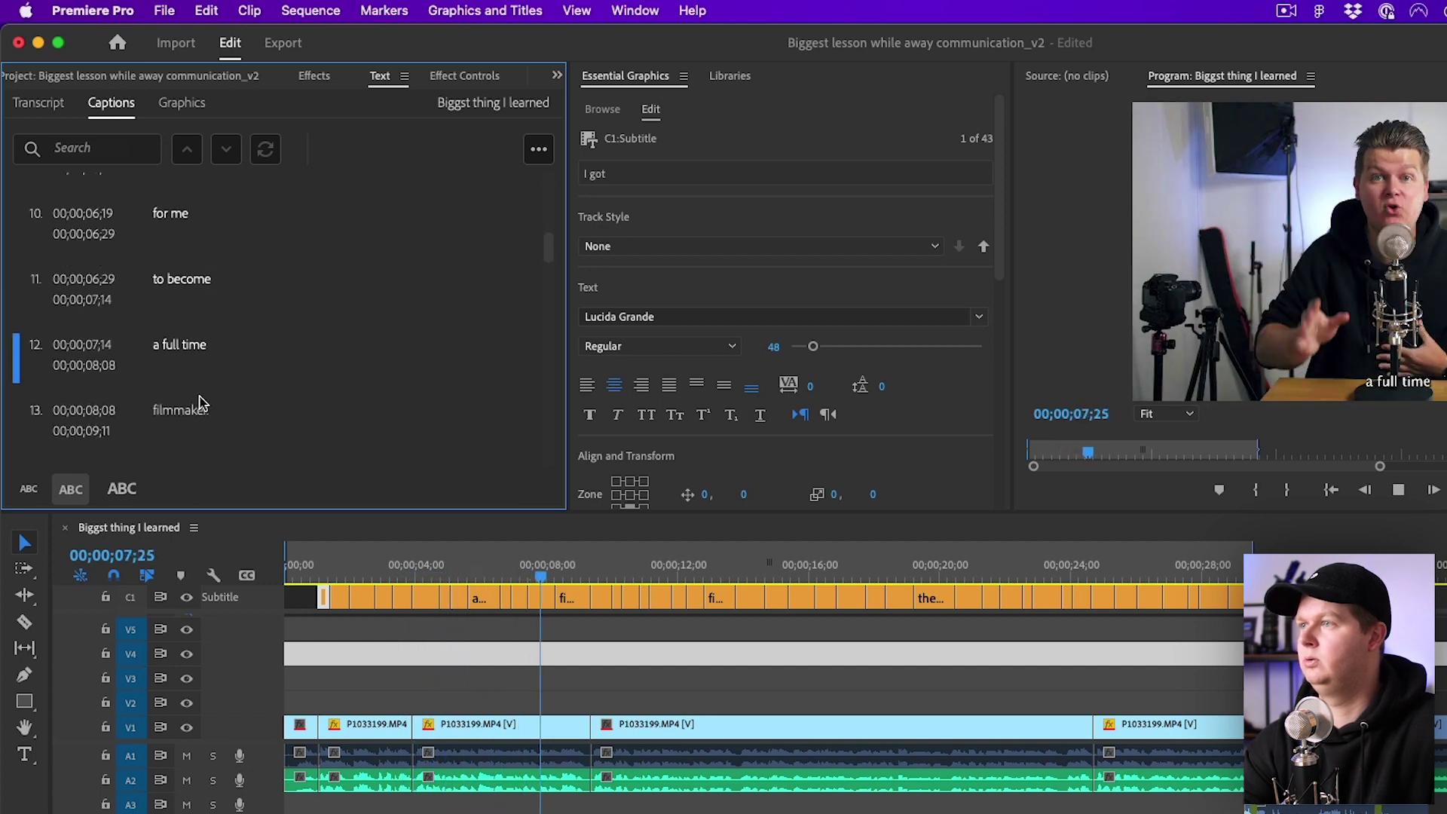
{"action": "key", "text": "space"}
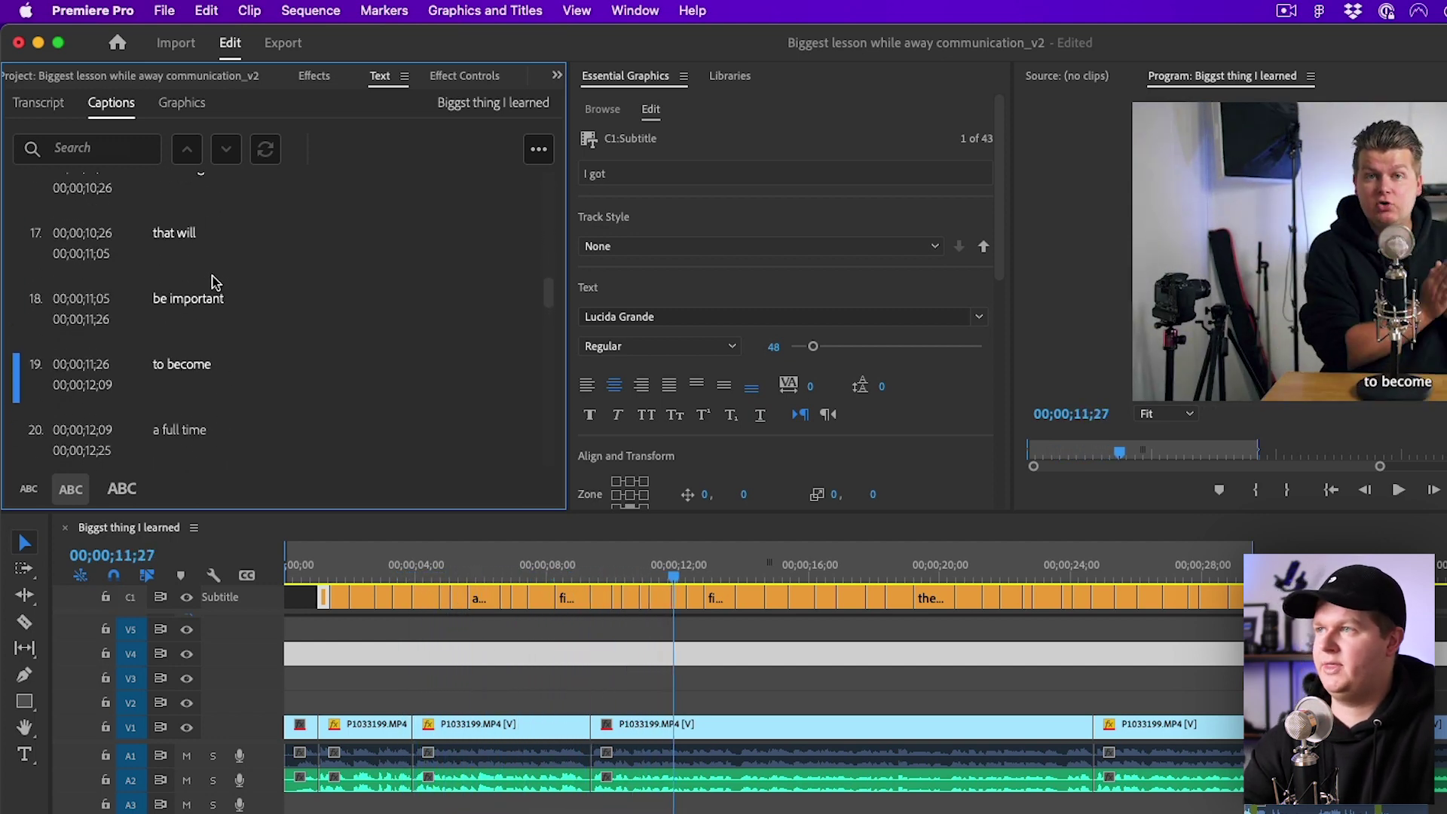
{"action": "scroll", "coordinate": [210, 271], "scroll_direction": "up", "scroll_amount": 2}
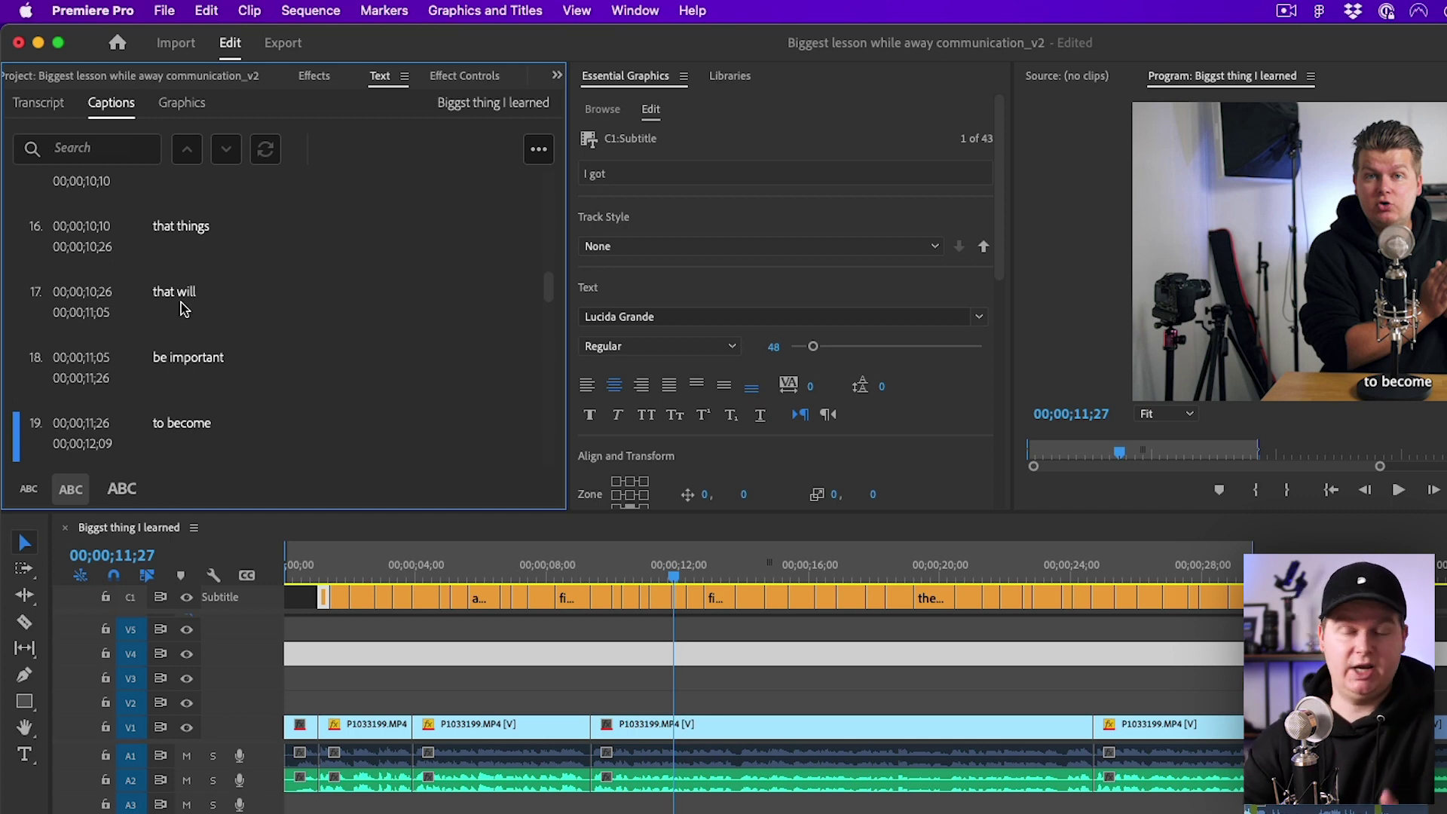
{"action": "left_click", "coordinate": [195, 300]}
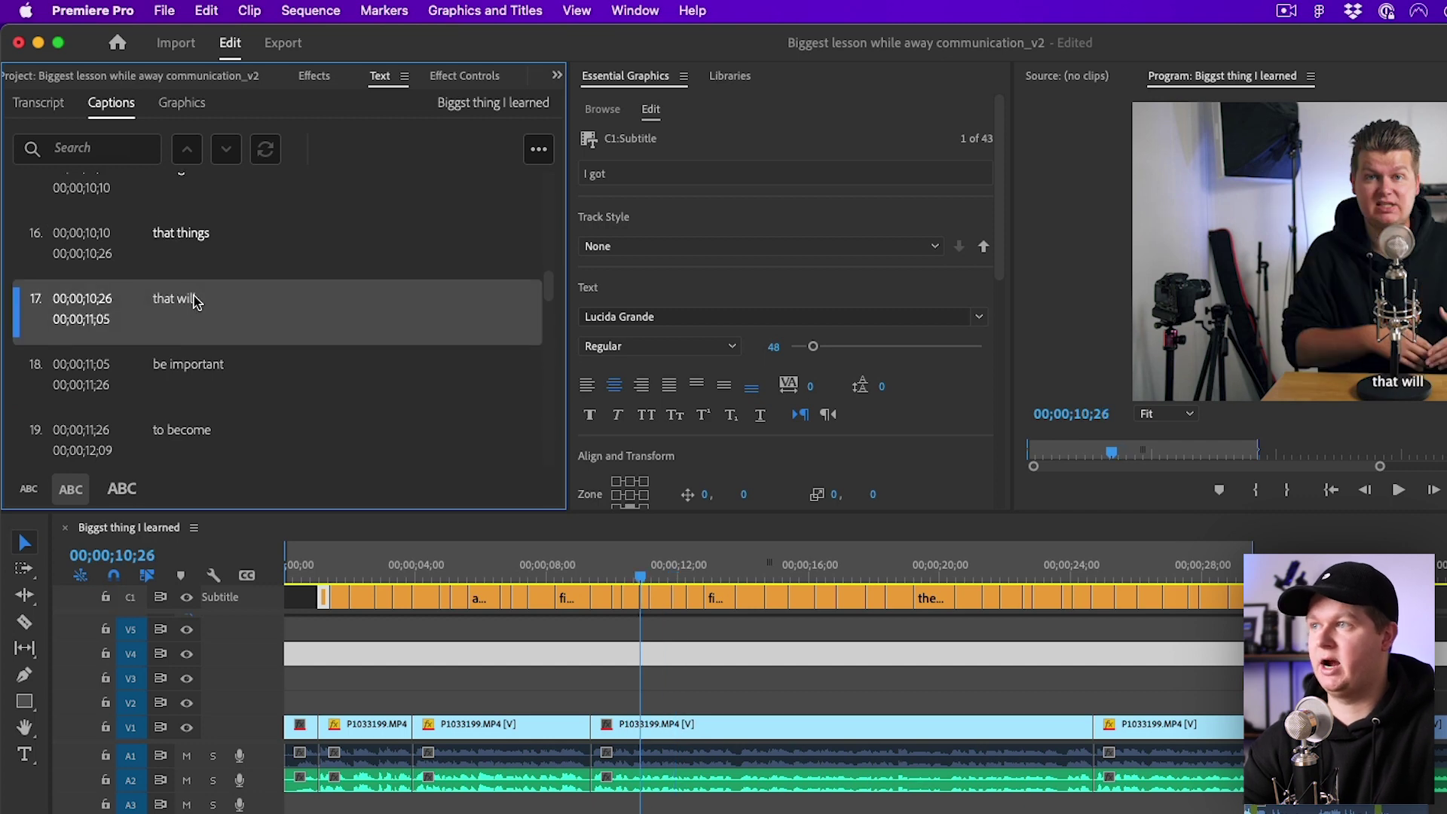
Change caption 17 from 'that will' to 'that would' and play back to review.
{"action": "double_click", "coordinate": [194, 300]}
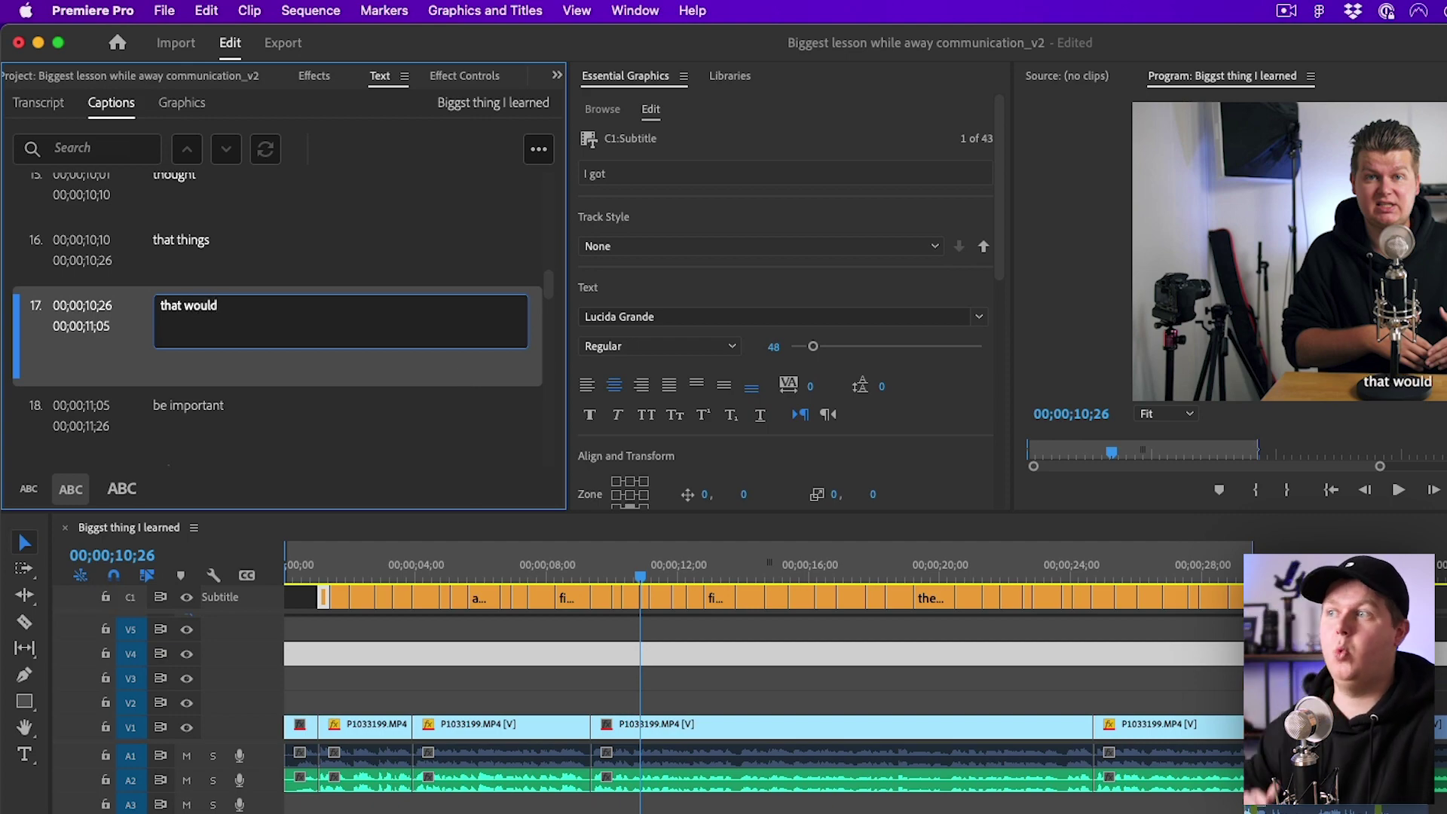
{"action": "key", "text": "space"}
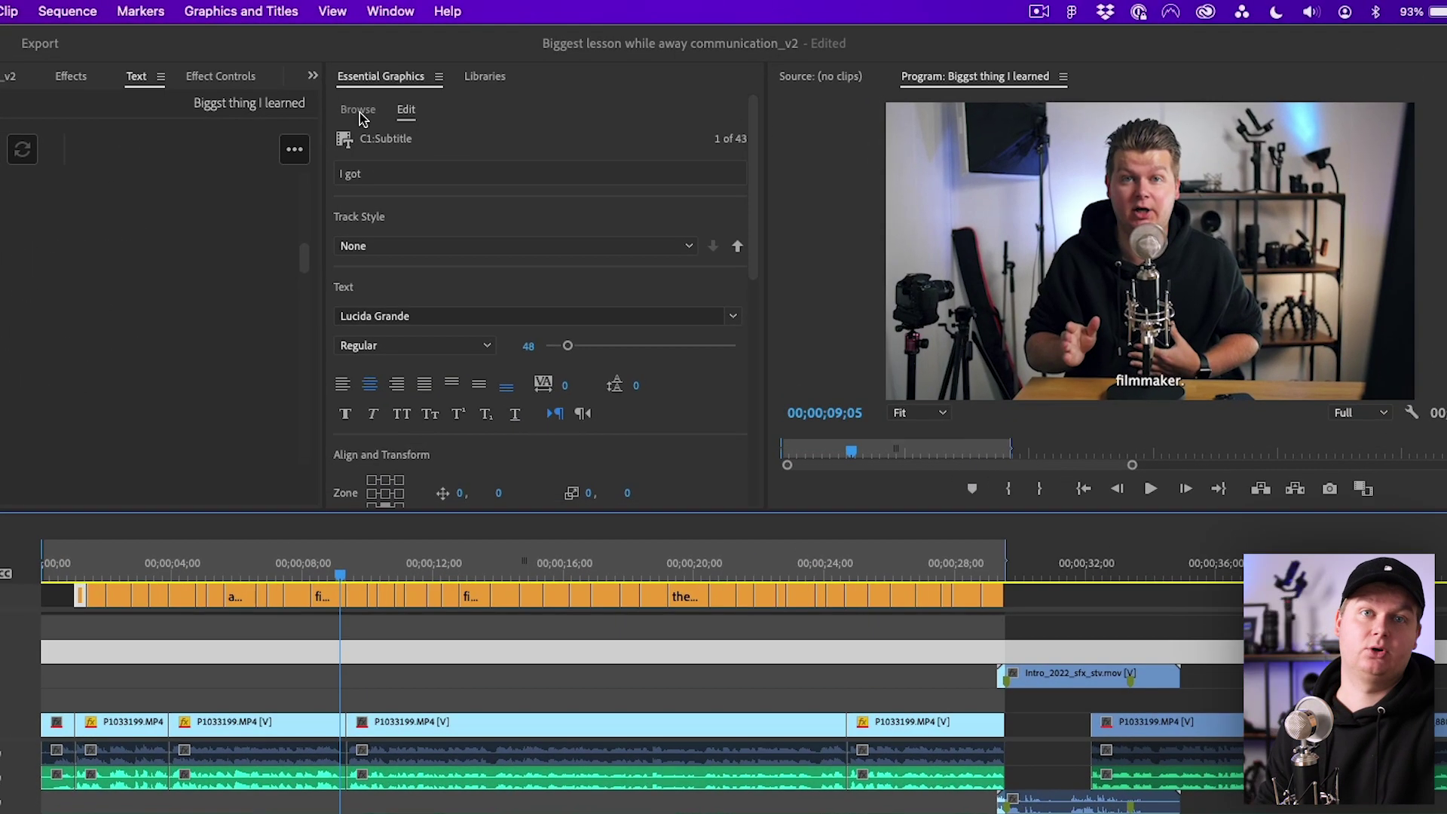
{"action": "left_click", "coordinate": [89, 599]}
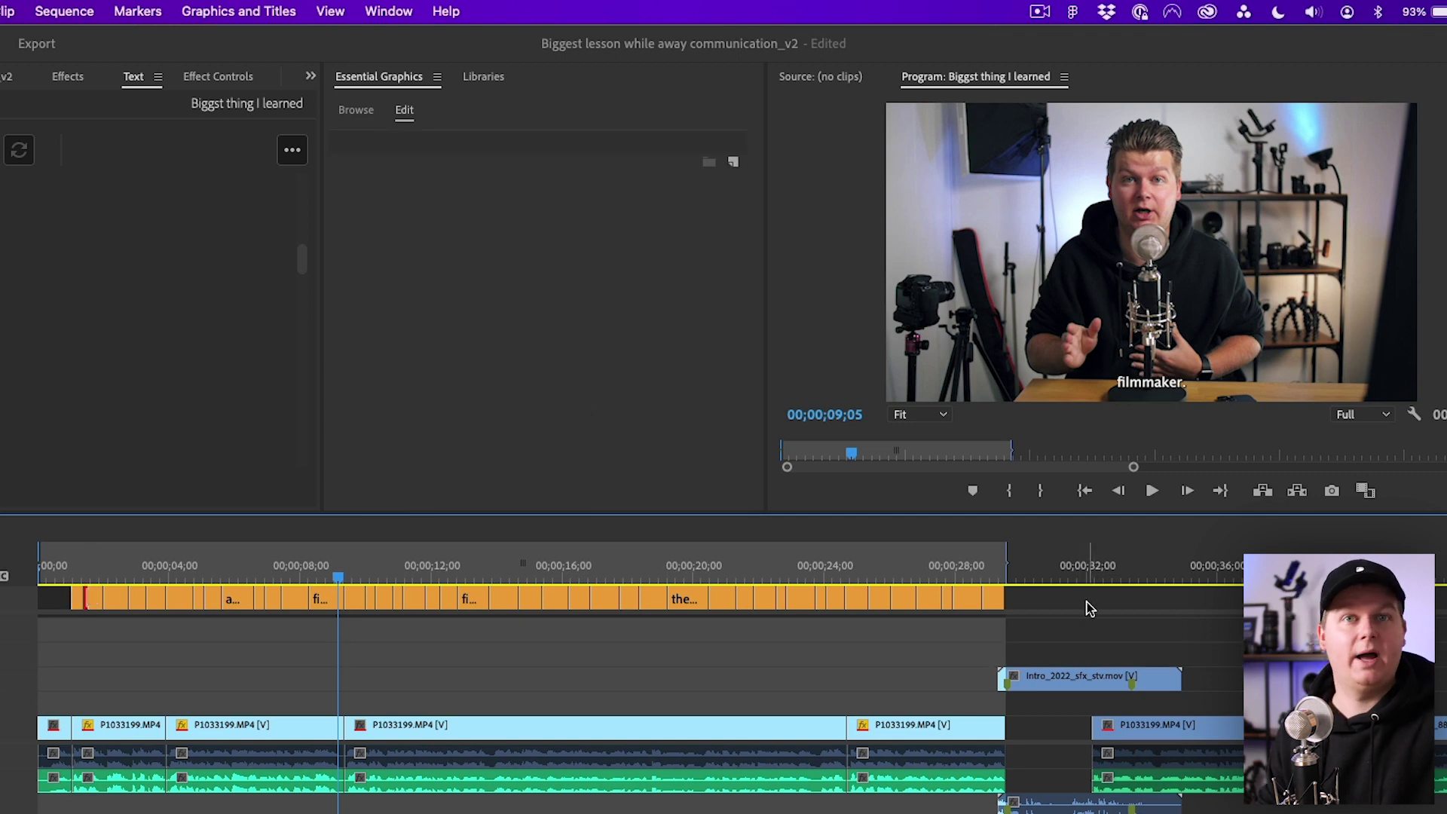
Style all caption clips Open Sans Bold Italic, size 70, at vertical position -100.
{"action": "left_click_drag", "start_coordinate": [1113, 607], "coordinate": [55, 599]}
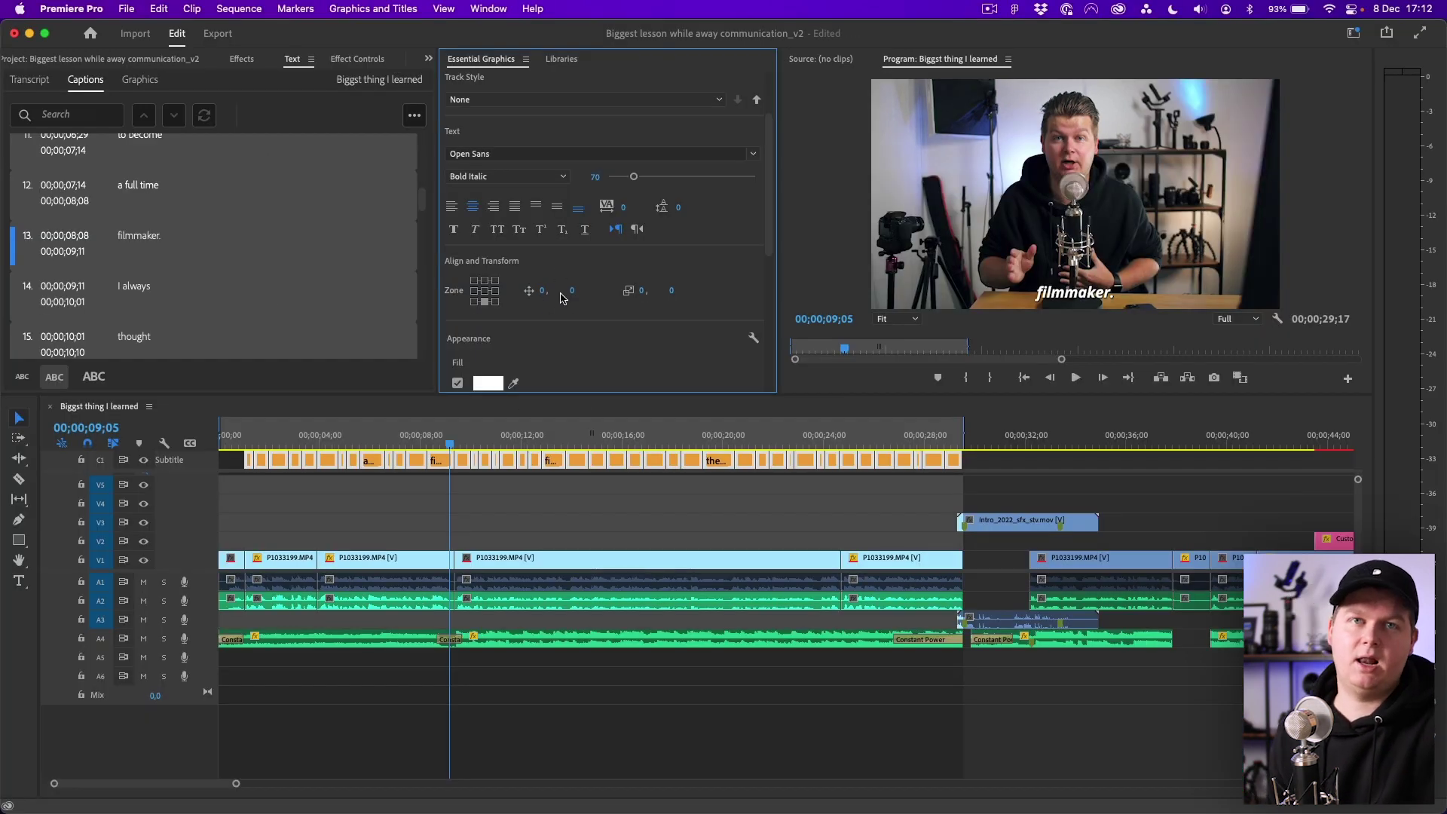
{"action": "left_click", "coordinate": [485, 292]}
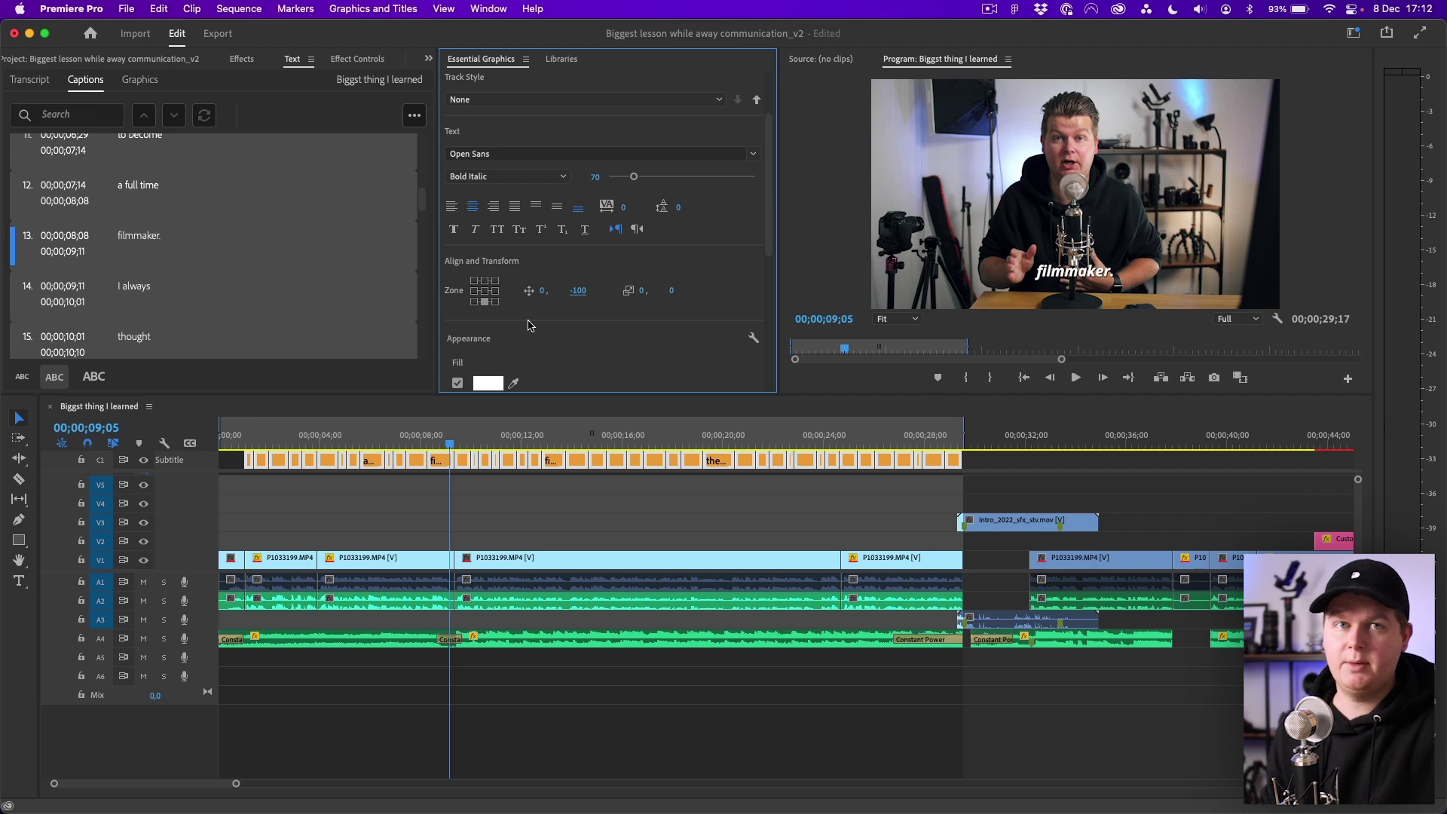
{"action": "scroll", "coordinate": [527, 326], "scroll_direction": "down", "scroll_amount": 4}
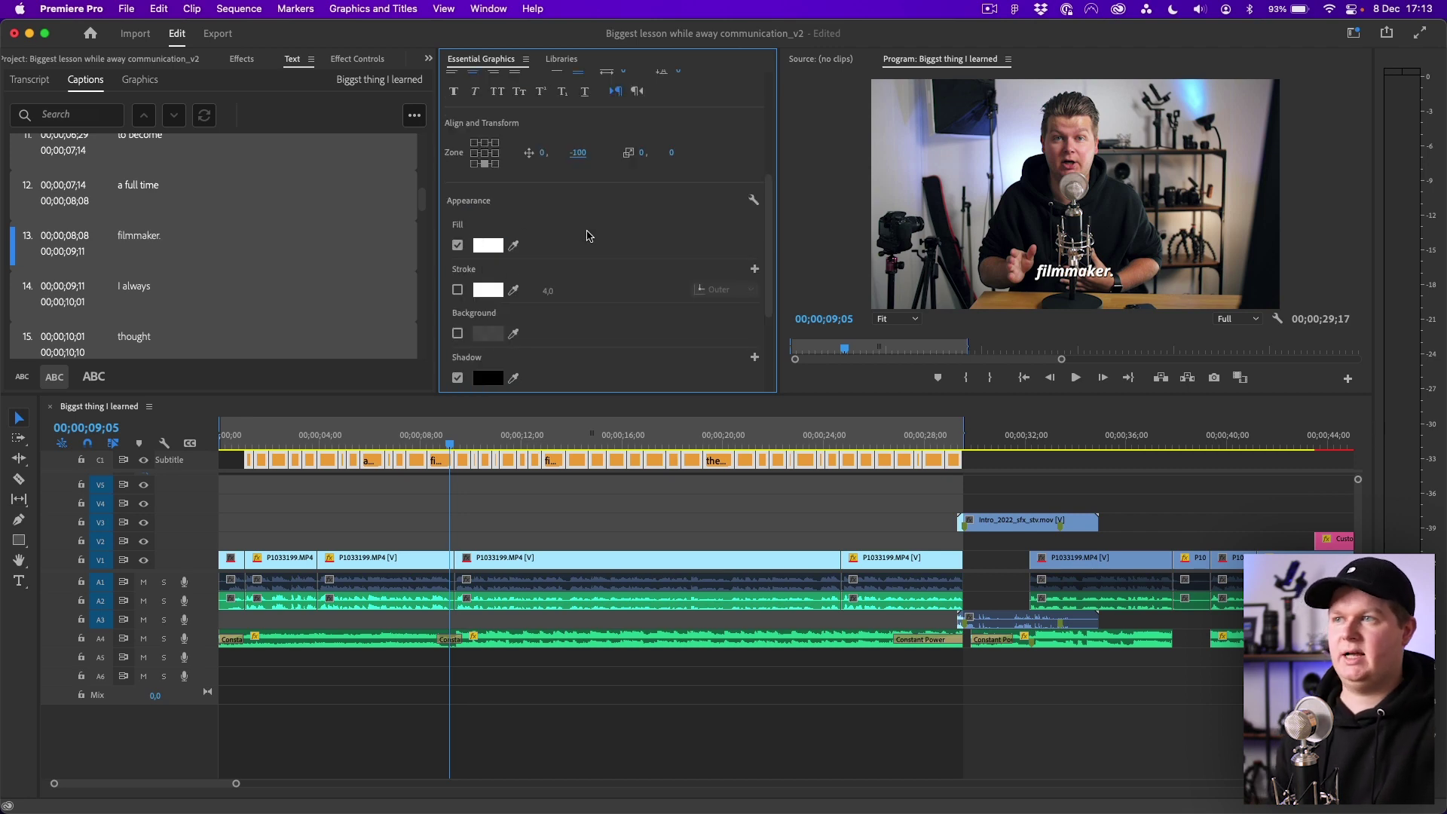
{"action": "scroll", "coordinate": [497, 276], "scroll_direction": "down", "scroll_amount": 2}
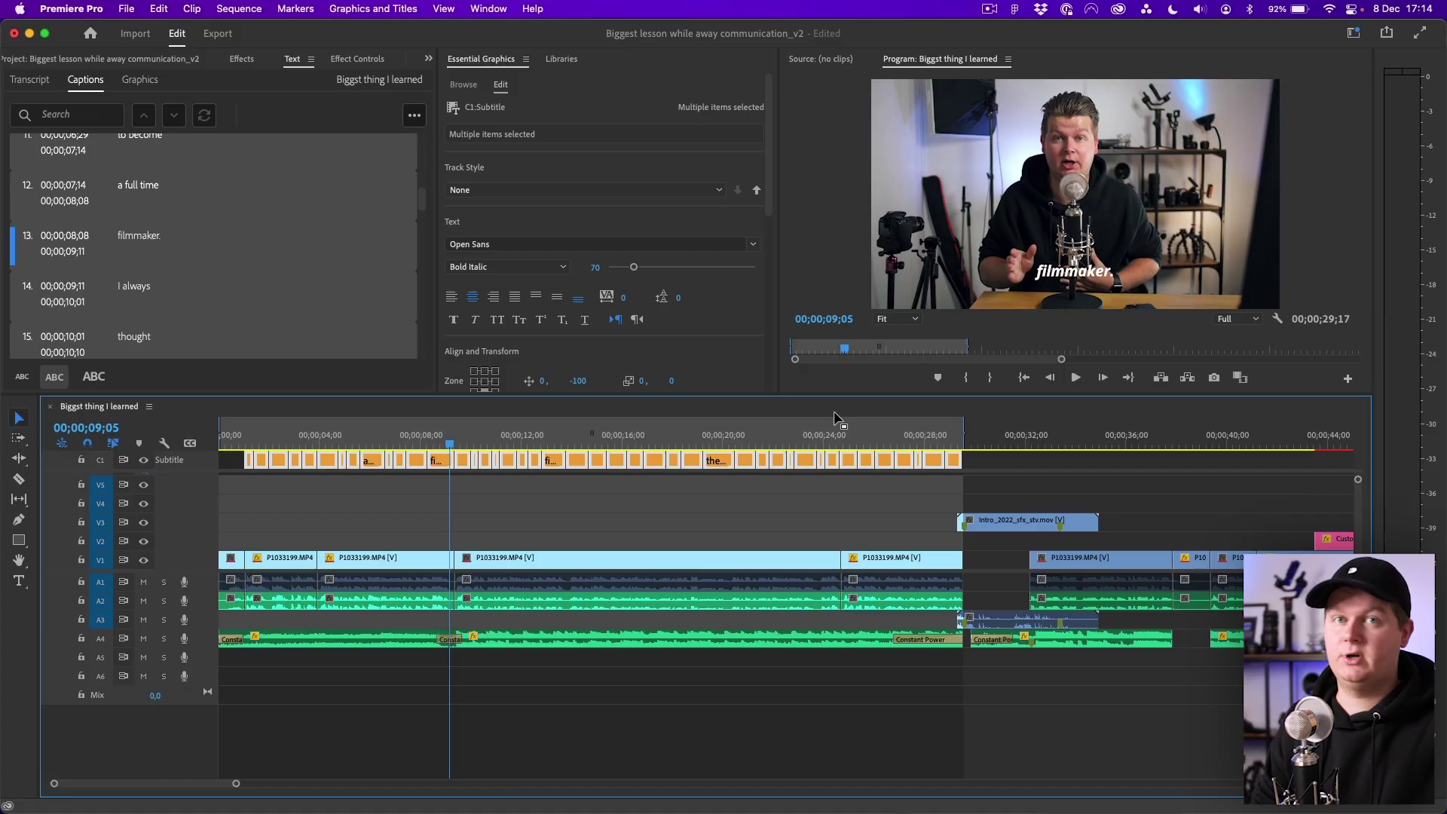
Save the 'filmmaker.' caption's look as the track style 'fast pacing youtube stv'.
{"action": "left_click", "coordinate": [433, 473]}
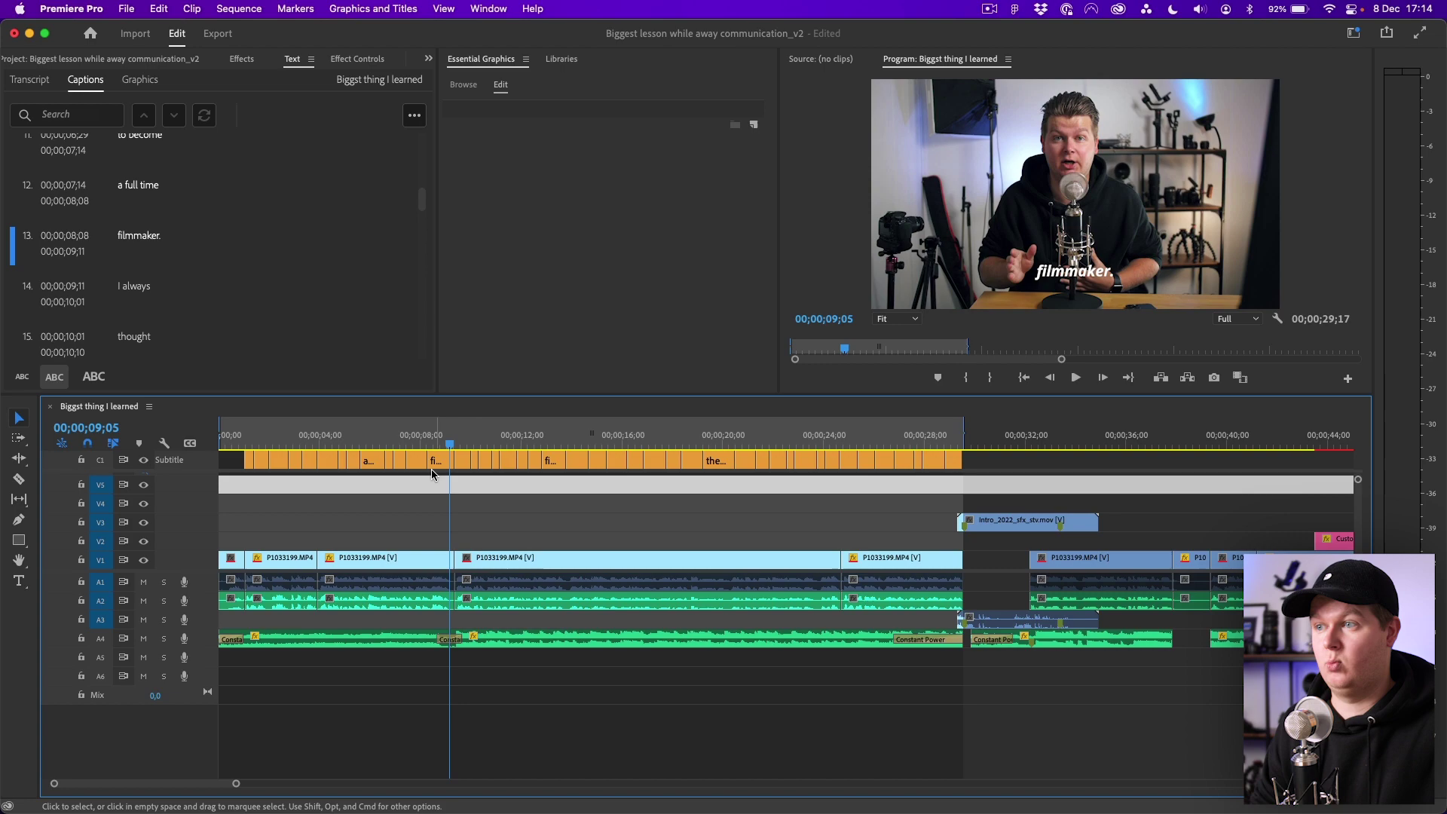
{"action": "left_click", "coordinate": [435, 460]}
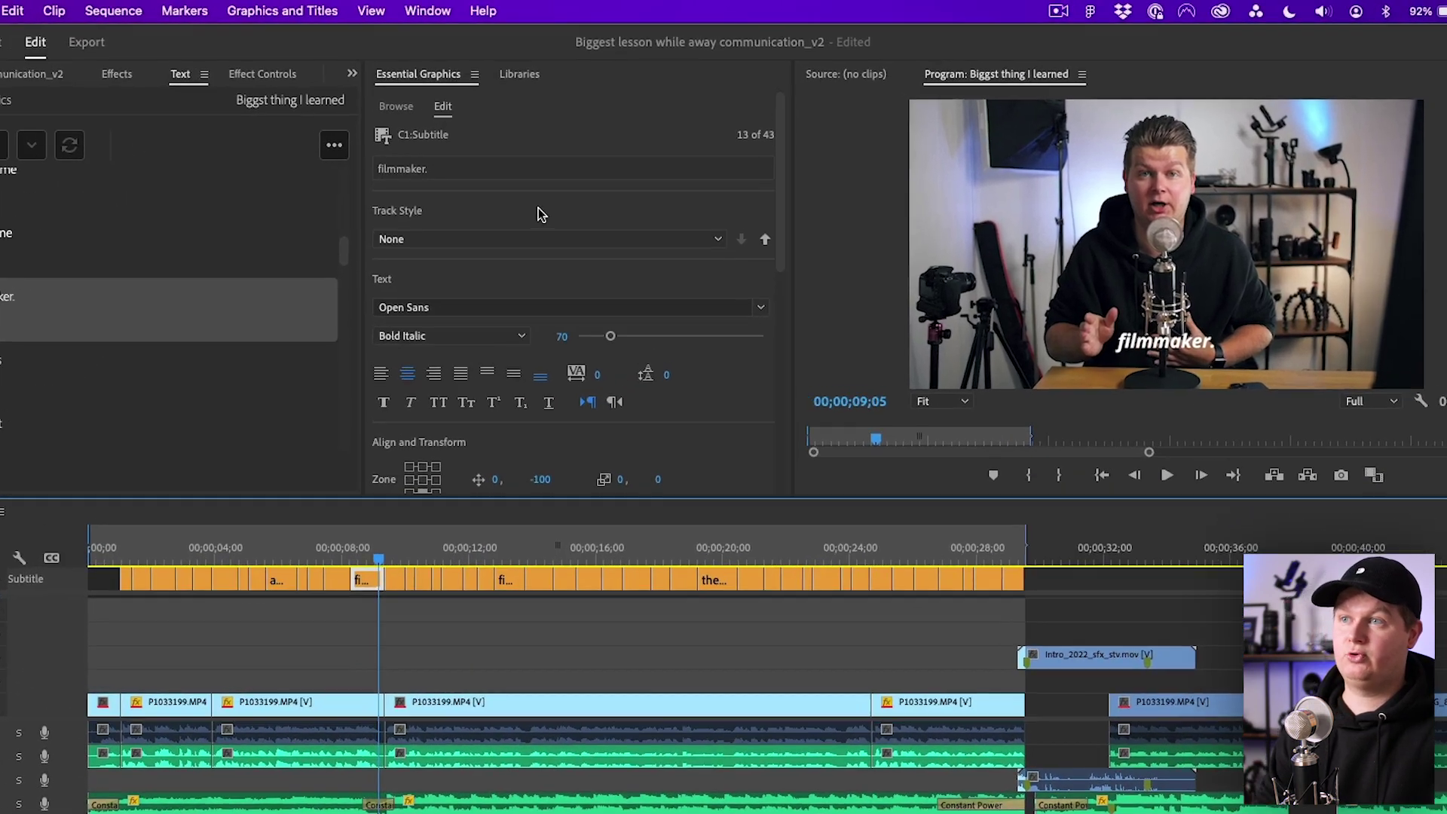
{"action": "left_click", "coordinate": [648, 239]}
{"action": "left_click", "coordinate": [435, 259]}
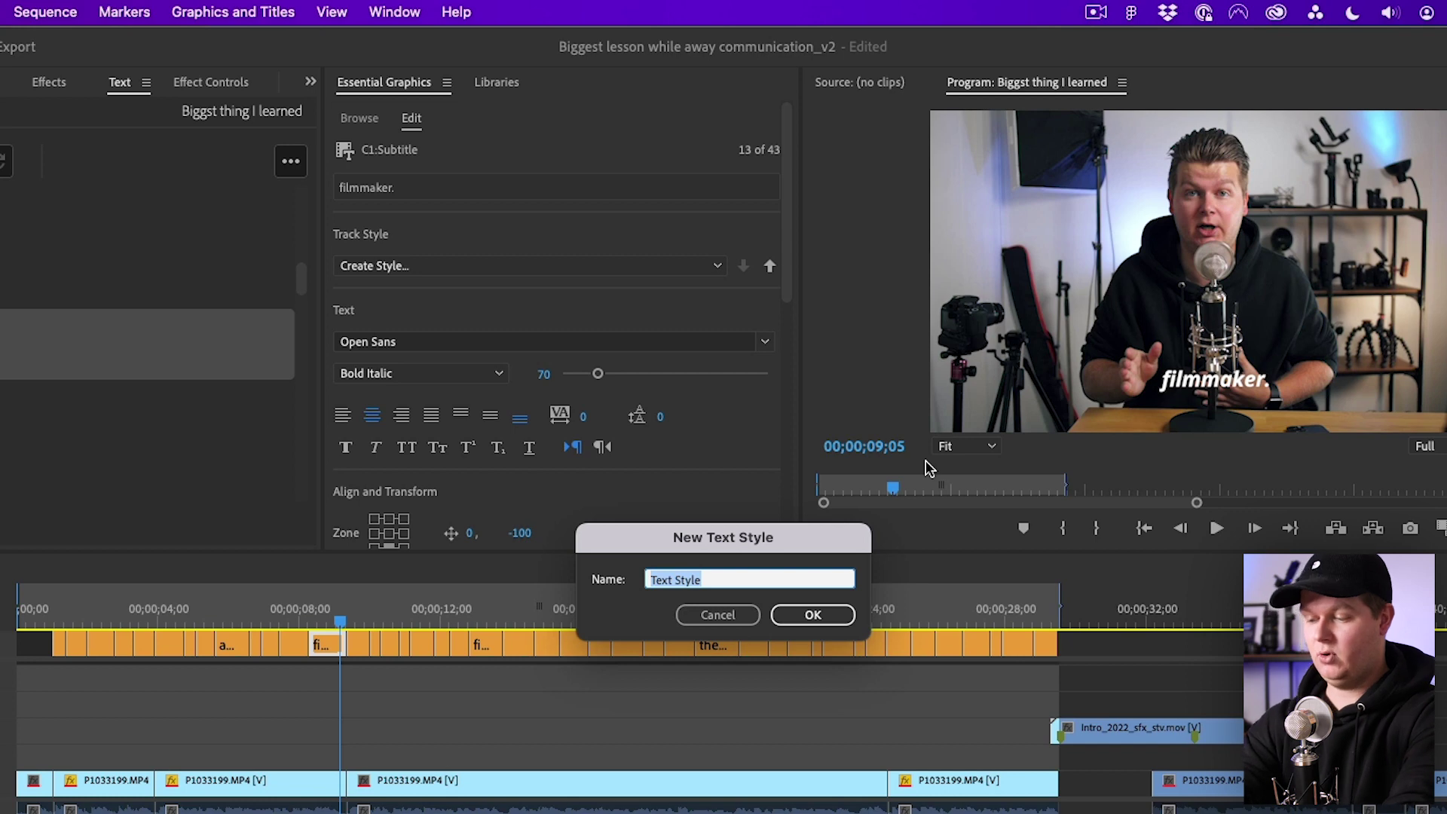
{"action": "type", "text": "fast pacing y"}
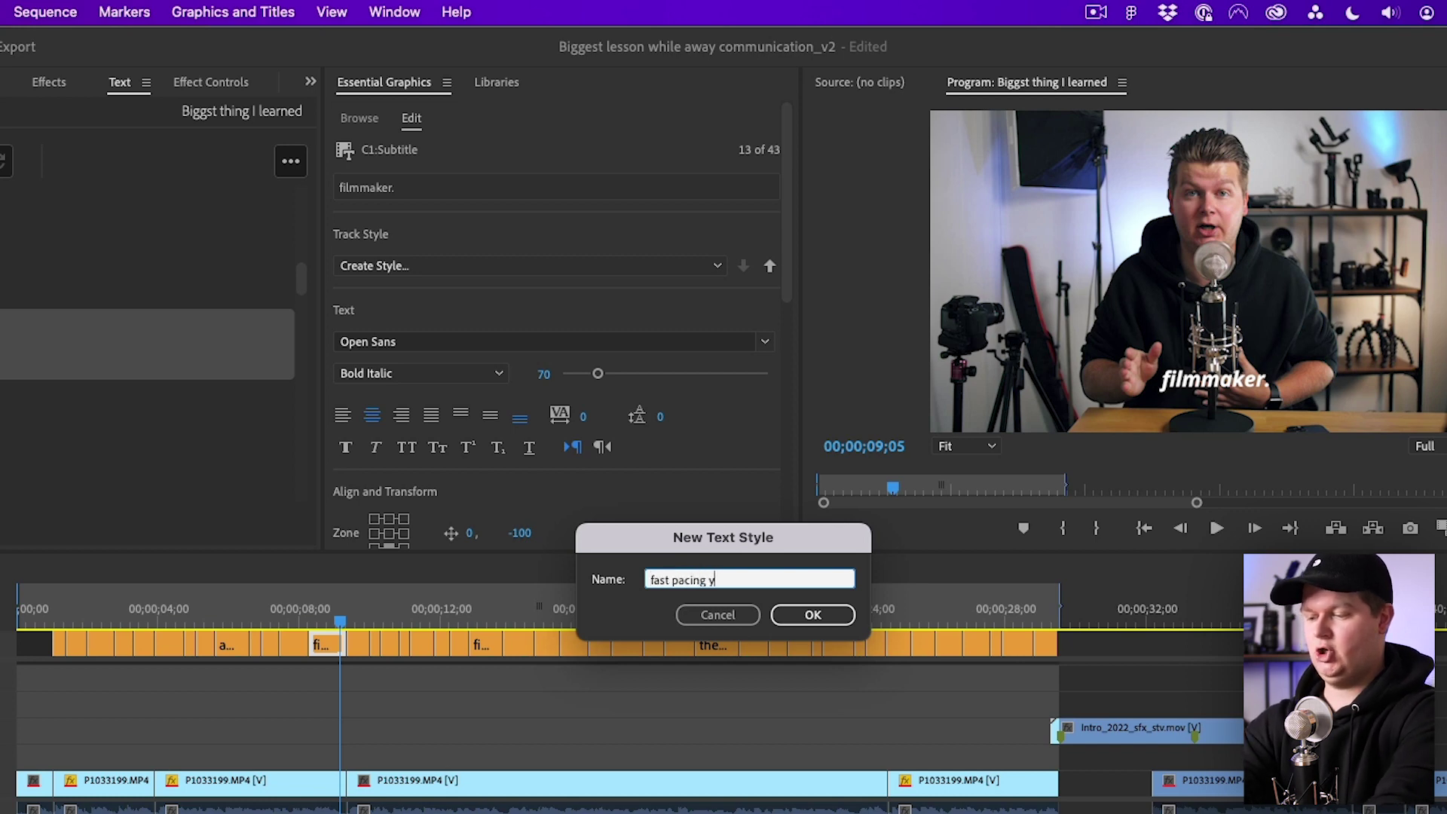
{"action": "type", "text": "outube stv"}
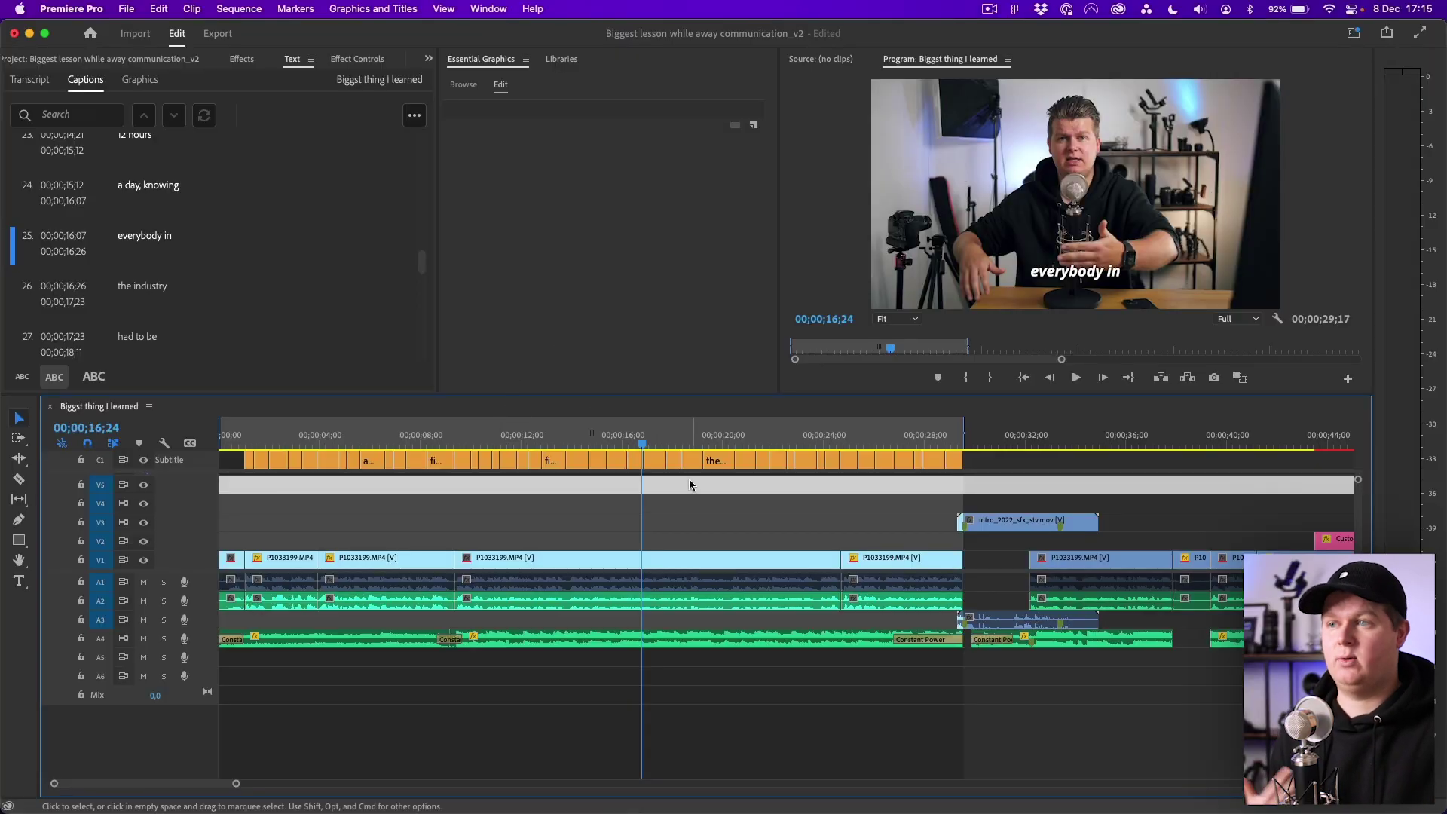
Select the 'everybody in' caption and bring up the sequence's export settings.
{"action": "left_click", "coordinate": [639, 461]}
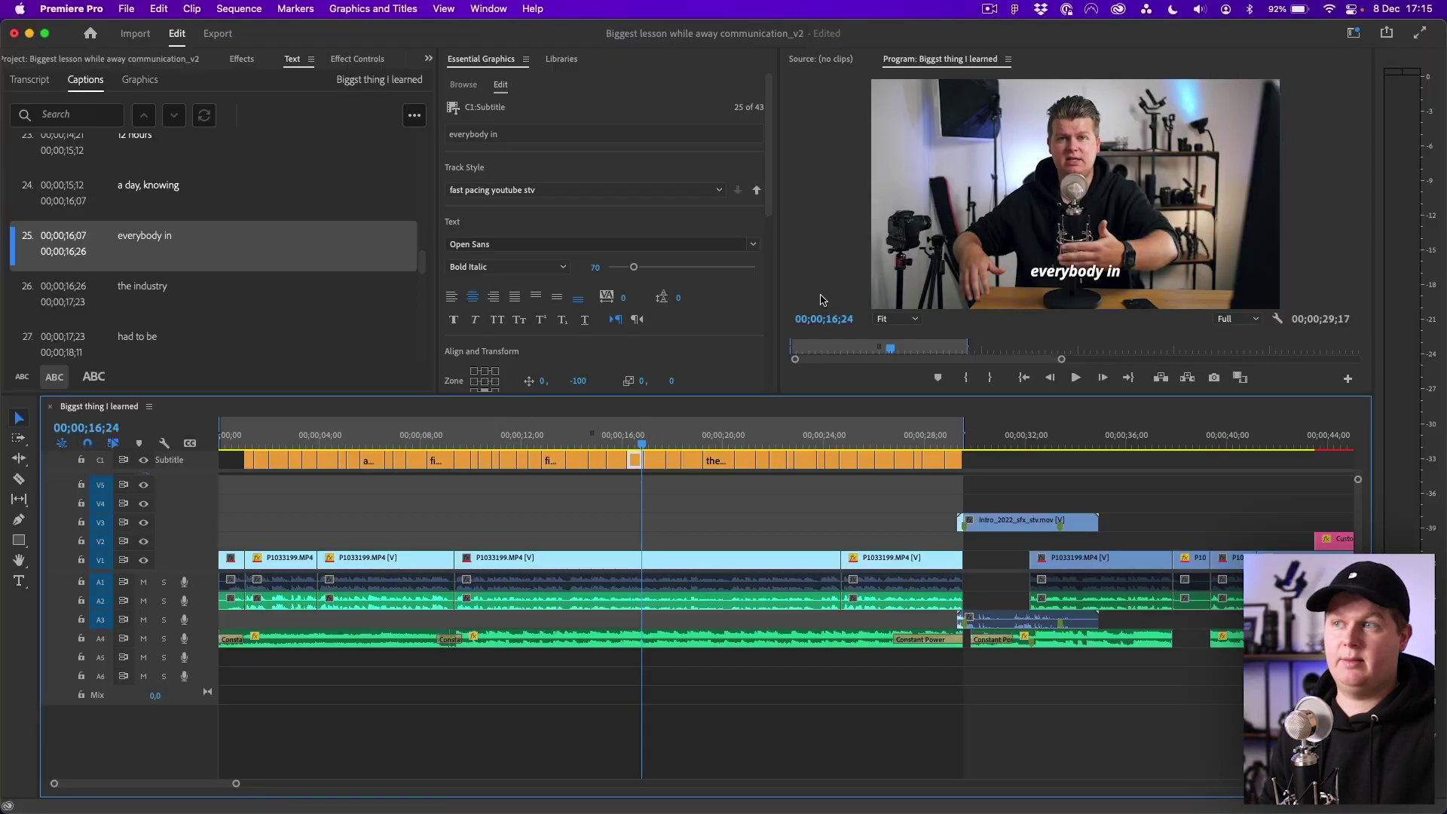
{"action": "scroll", "coordinate": [735, 326], "scroll_direction": "down", "scroll_amount": 3}
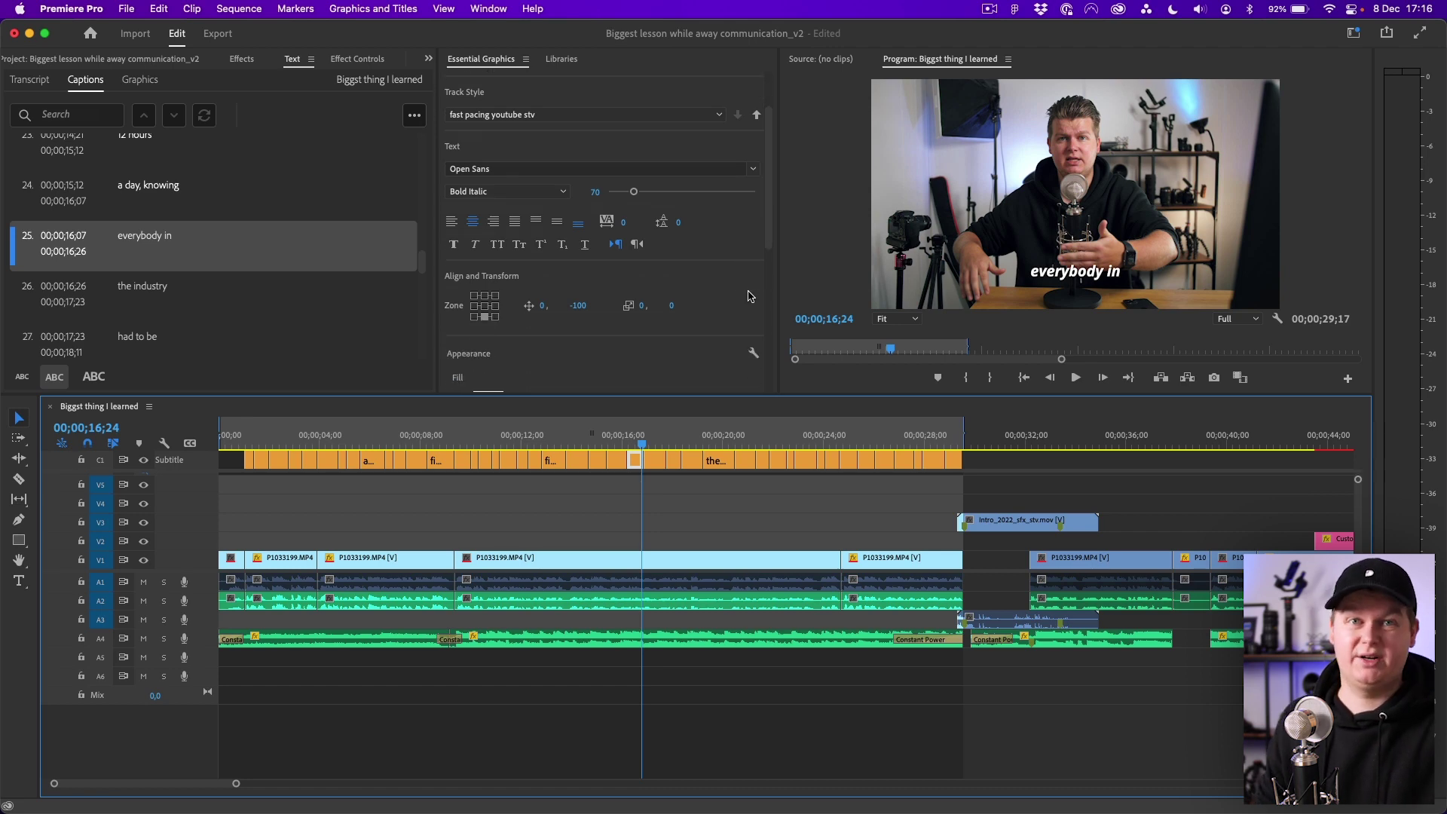
{"action": "key", "text": "super+m"}
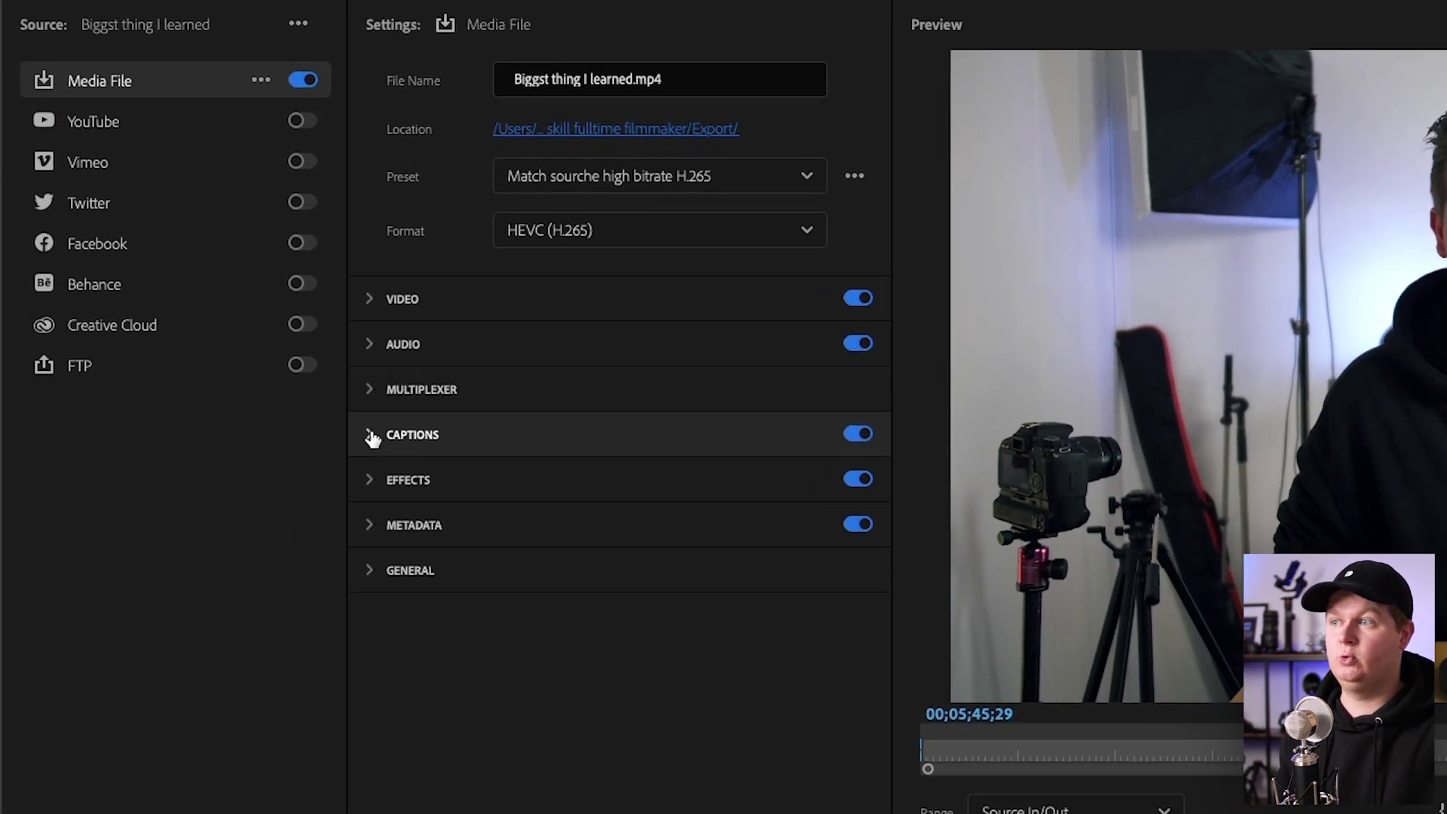
Set the caption Export Options to Burn Captions Into Video.
{"action": "left_click", "coordinate": [247, 342]}
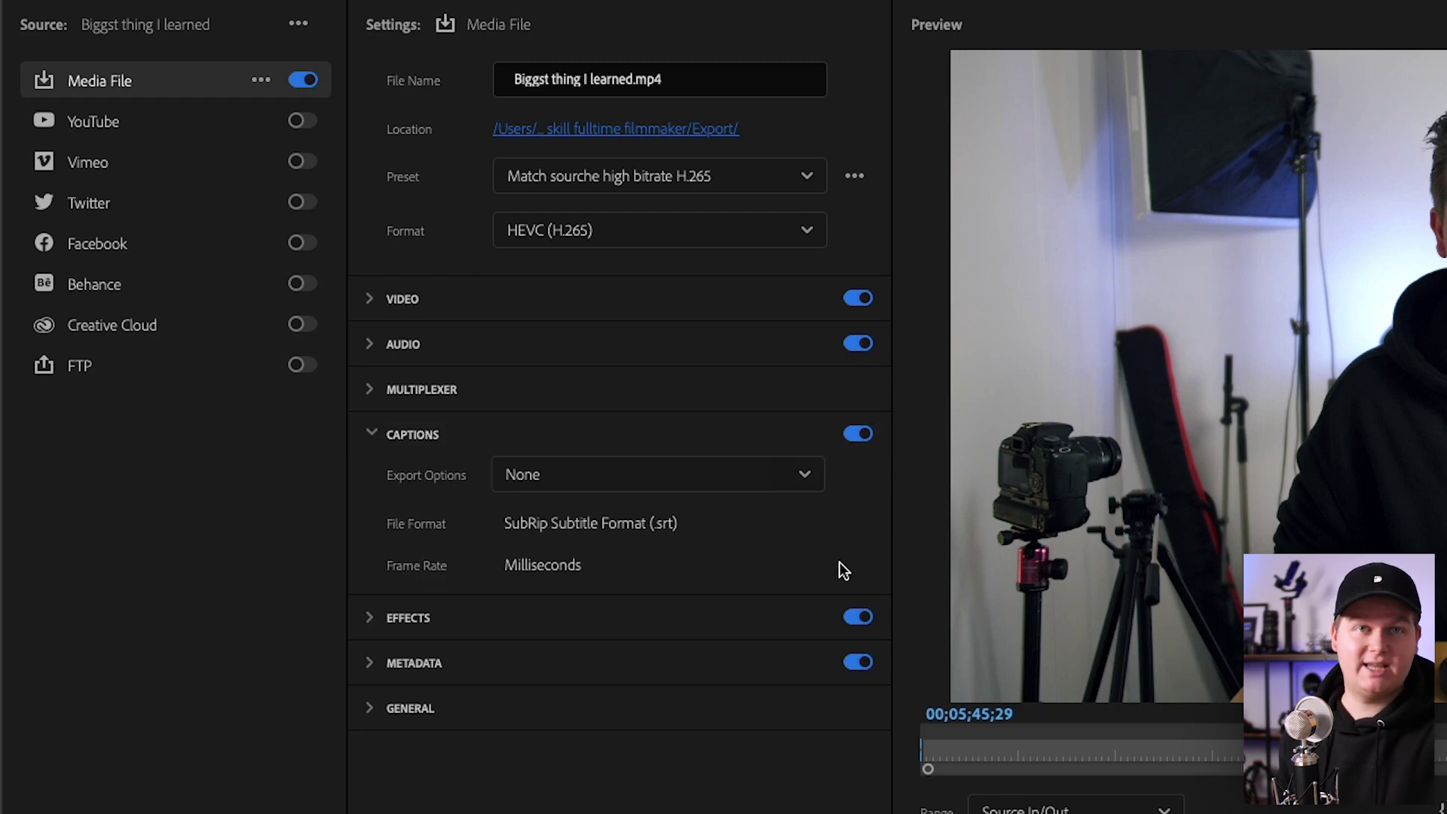
{"action": "left_click", "coordinate": [553, 486]}
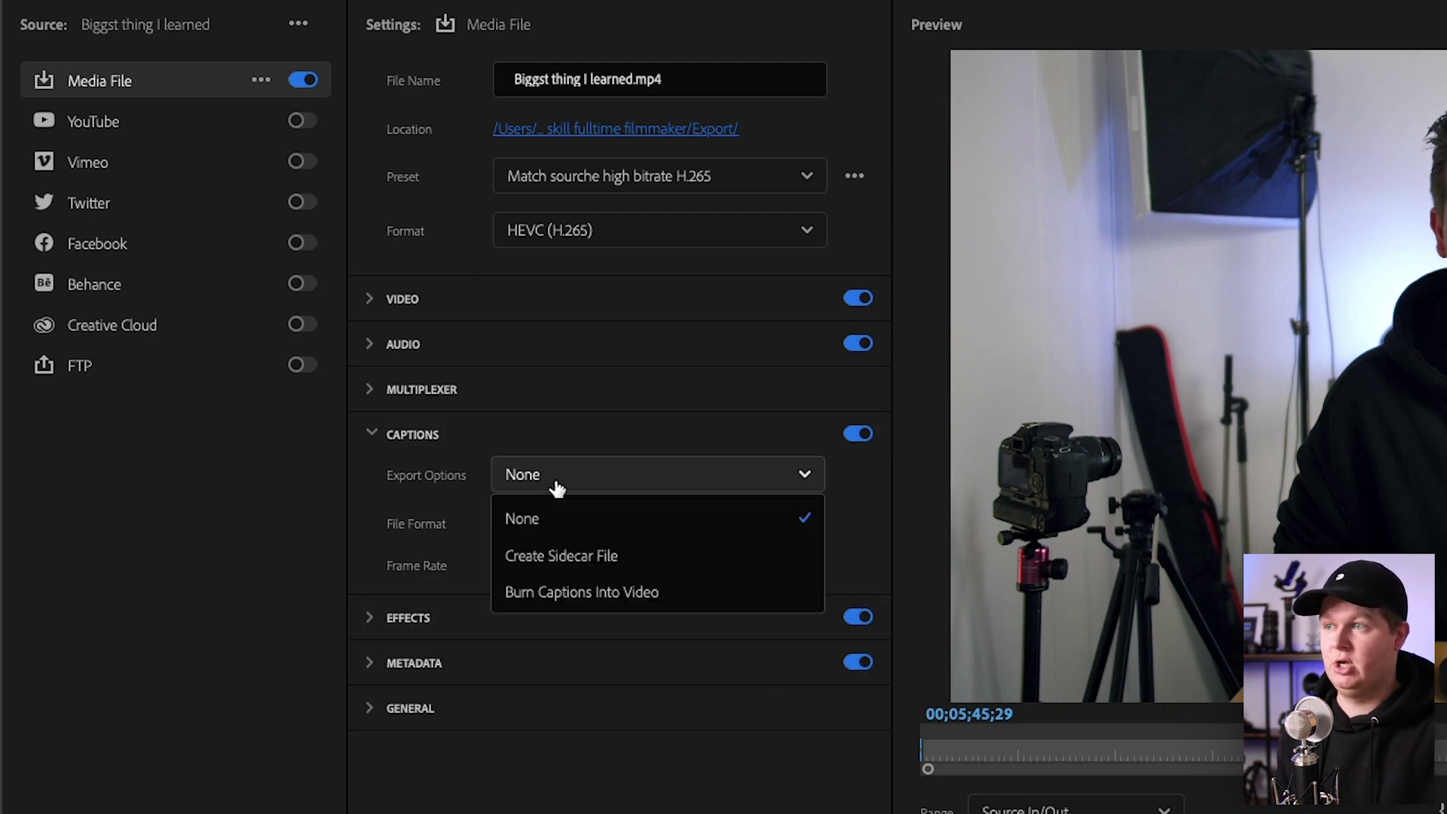
{"action": "left_click", "coordinate": [586, 592]}
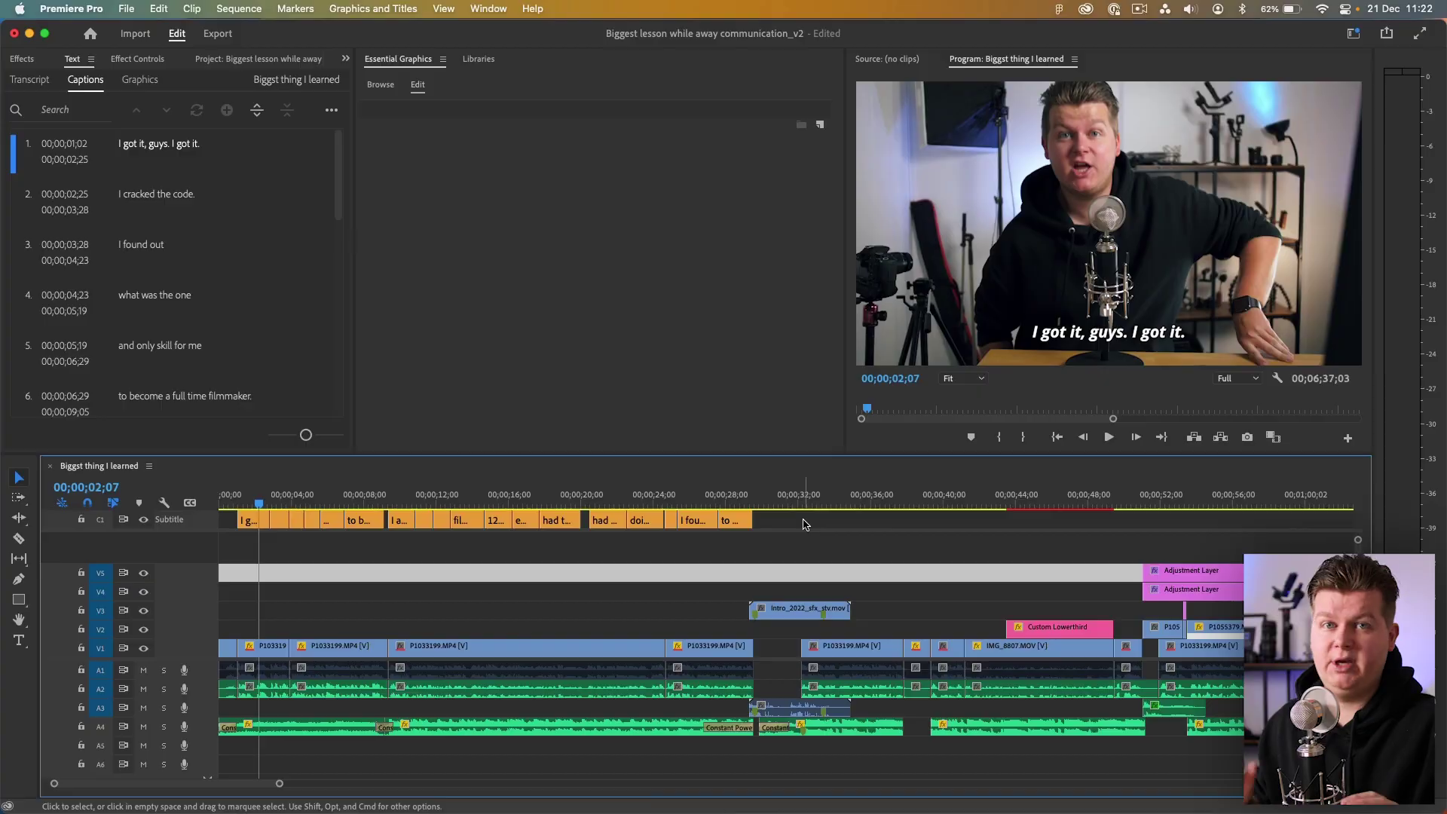
{"action": "left_click_drag", "start_coordinate": [853, 515], "coordinate": [242, 525]}
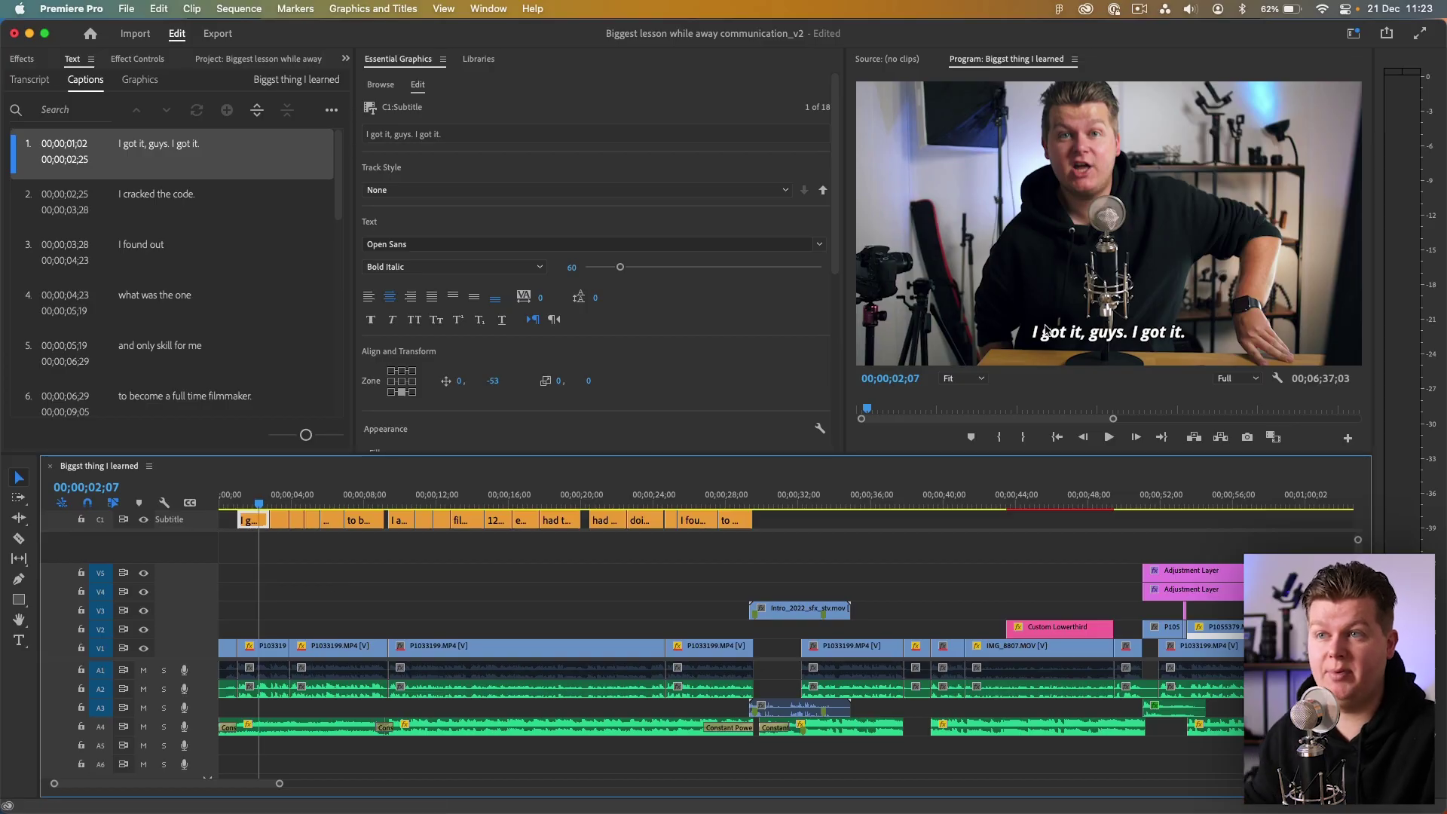
{"action": "left_click", "coordinate": [241, 580]}
{"action": "left_click", "coordinate": [272, 582]}
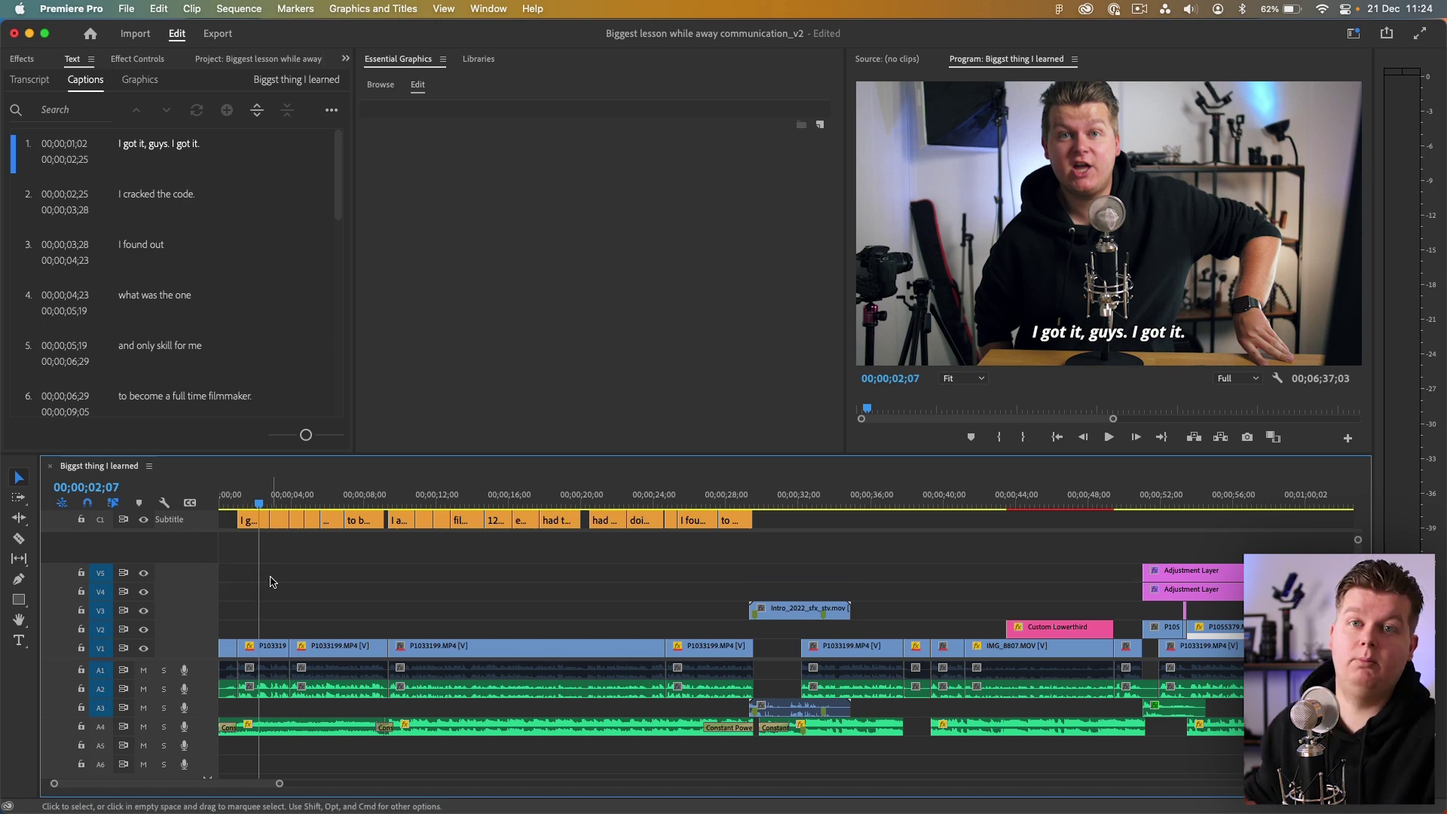
{"action": "left_click_drag", "start_coordinate": [777, 517], "coordinate": [228, 547]}
{"action": "left_click", "coordinate": [277, 565]}
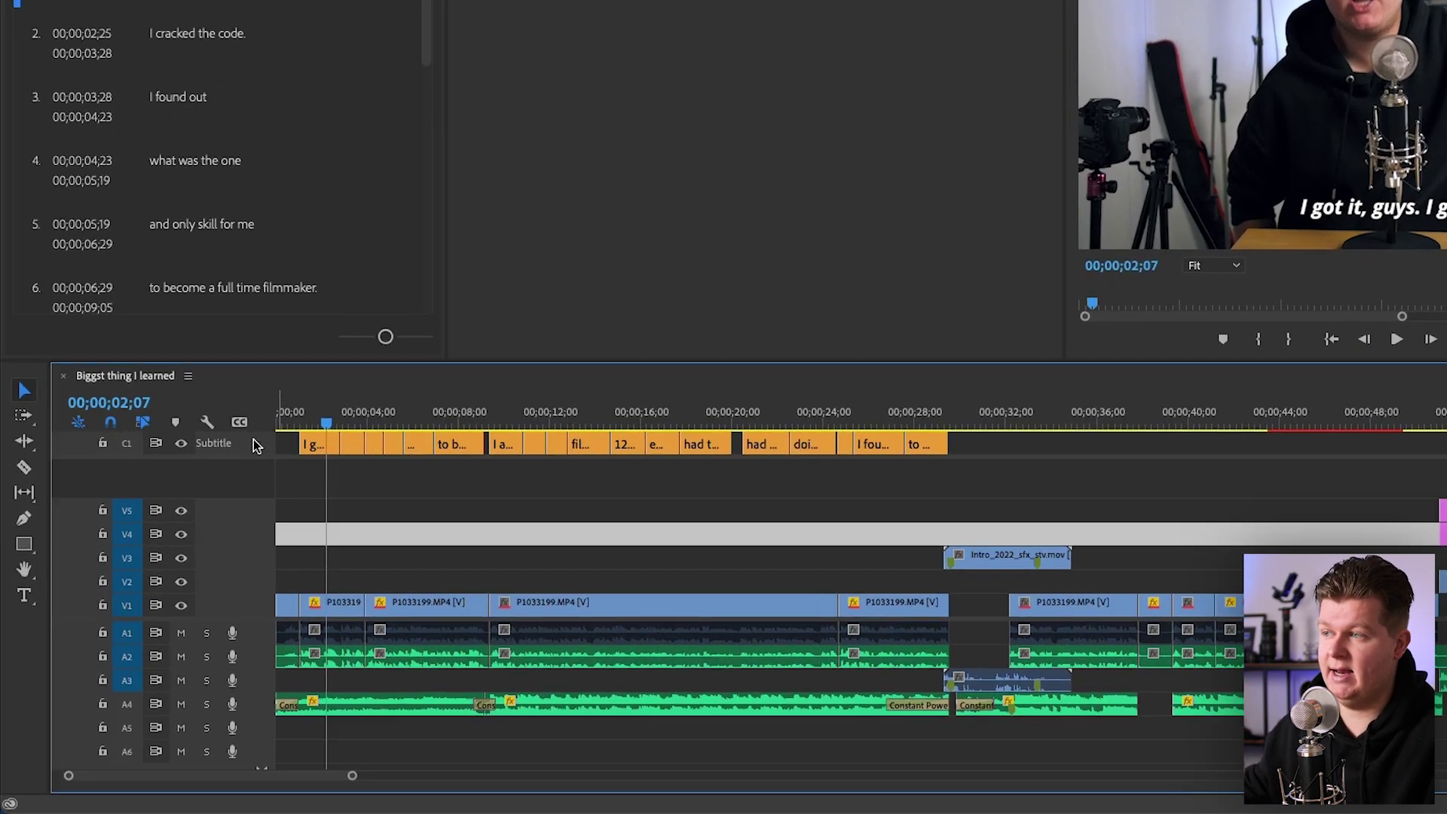
Add a new subtitle track C2 above the existing C1 track.
{"action": "right_click", "coordinate": [204, 520]}
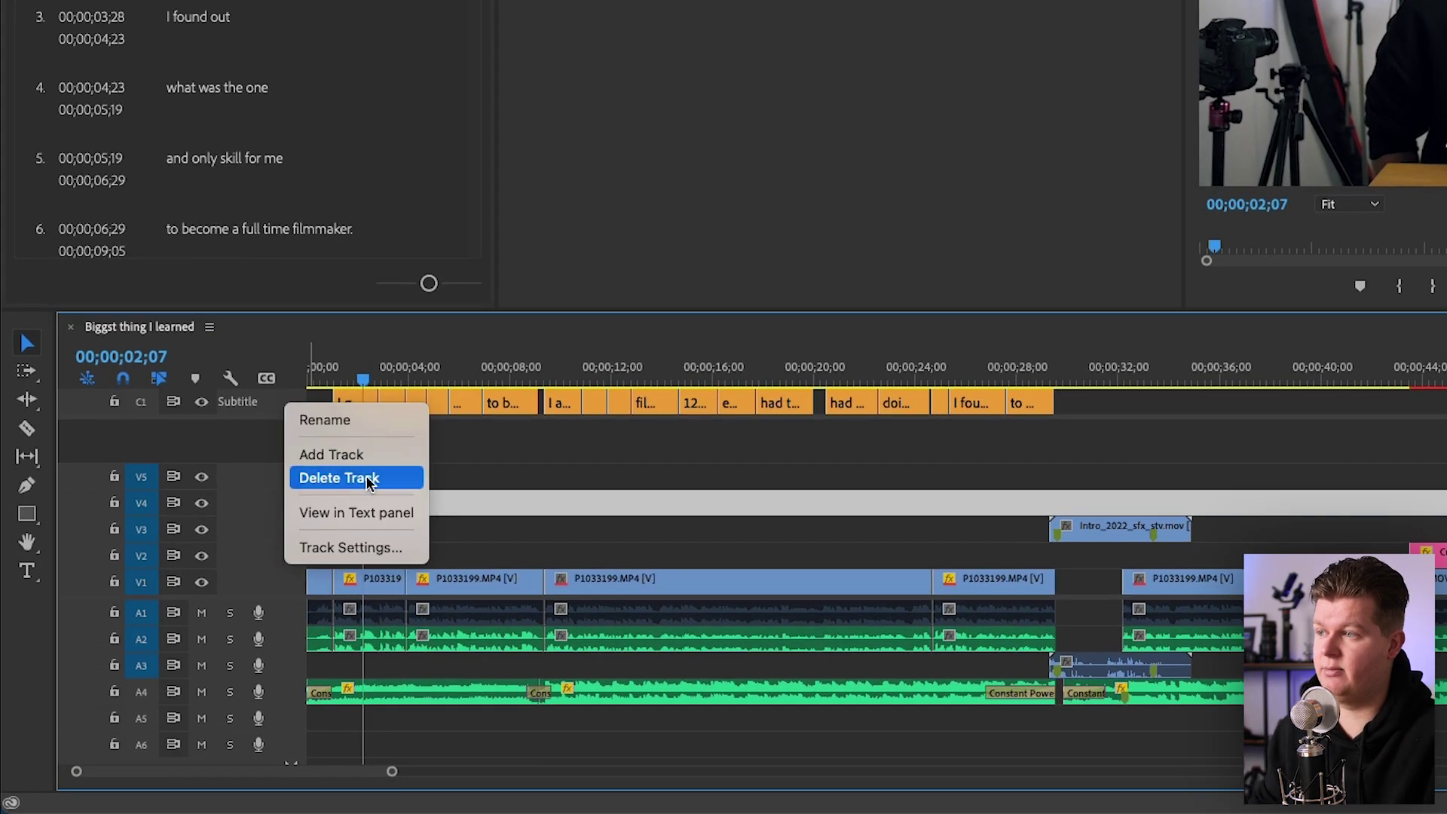
{"action": "left_click", "coordinate": [329, 456]}
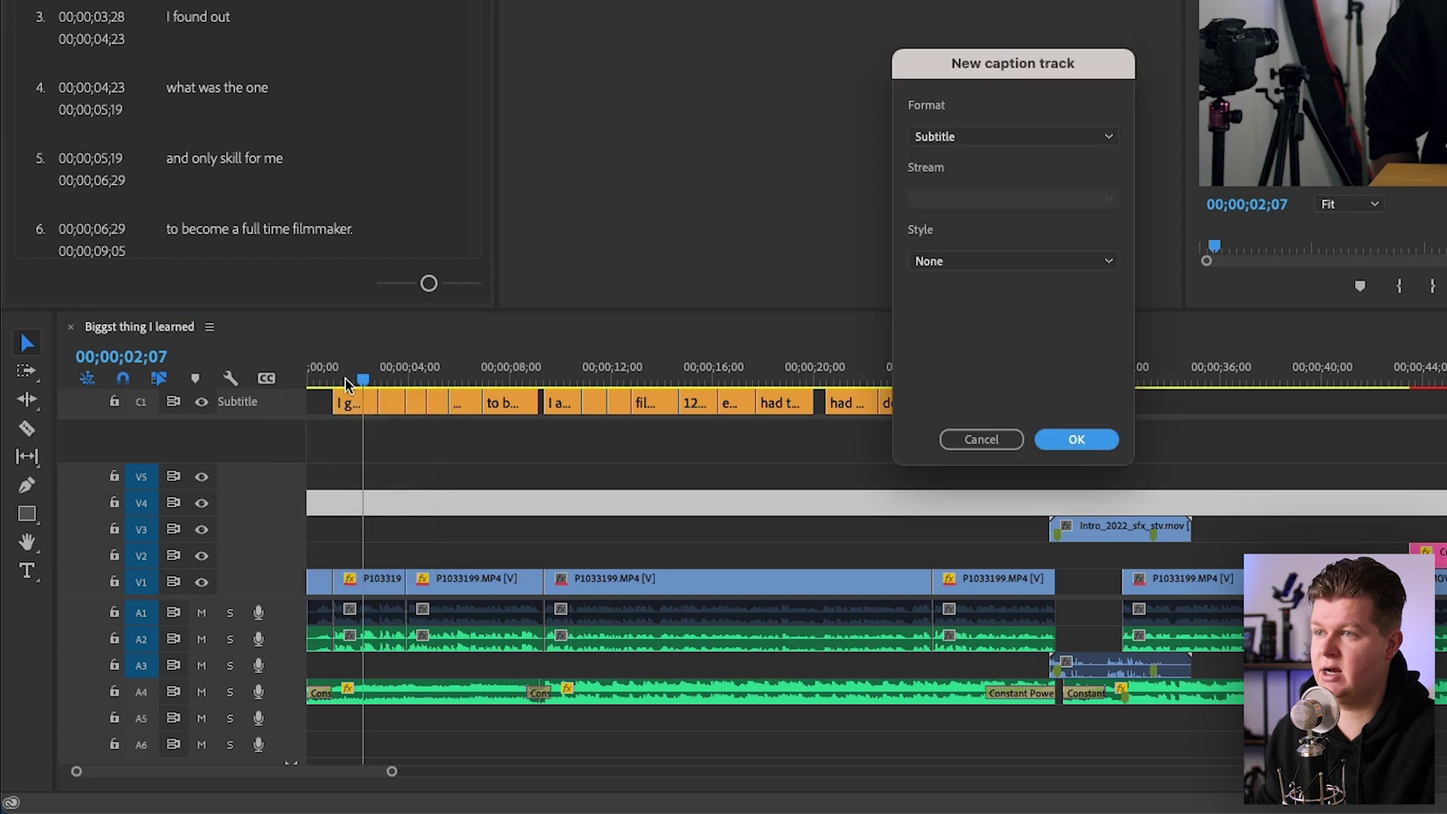
{"action": "left_click", "coordinate": [1078, 439]}
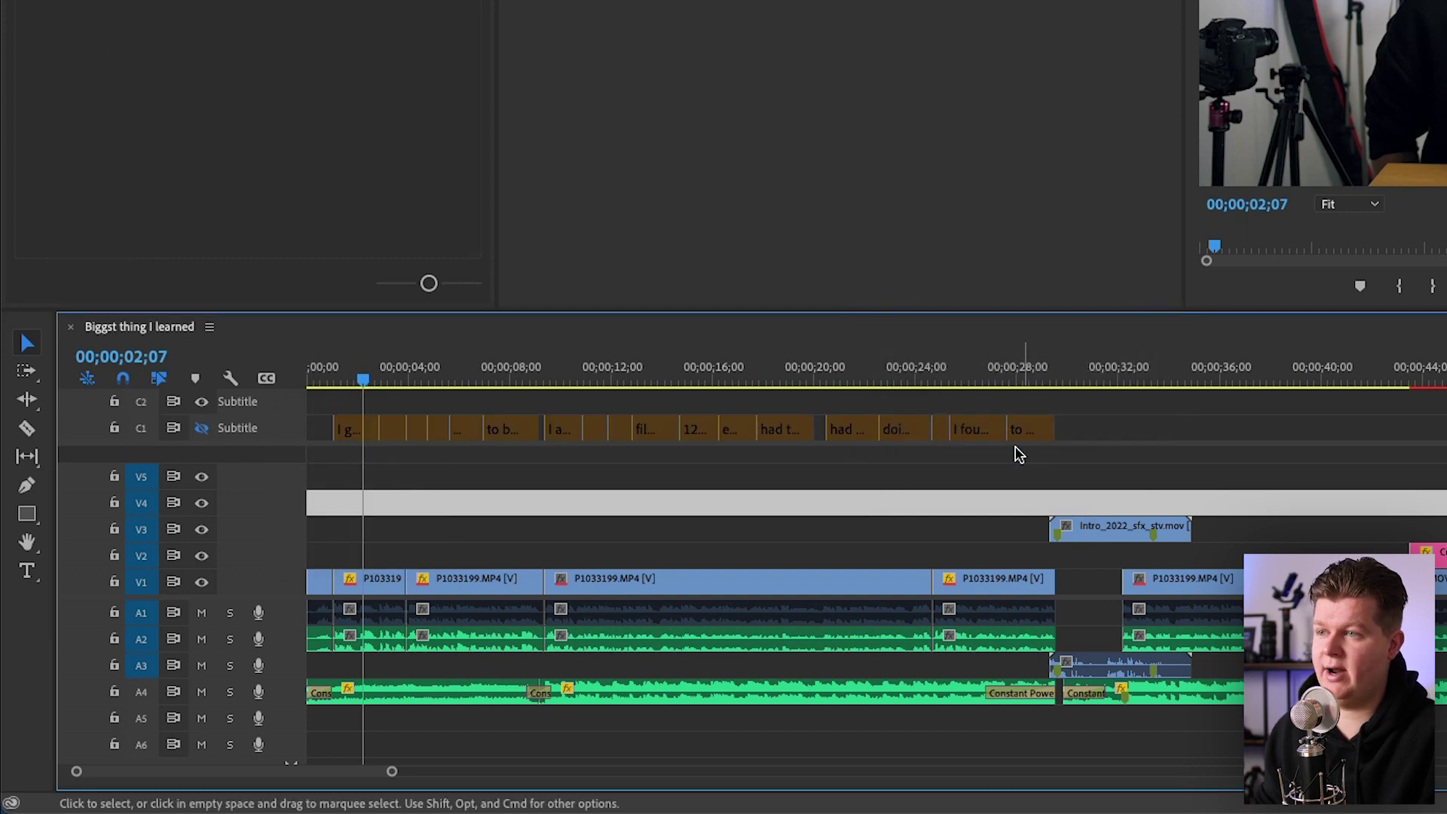
Copy all the C1 captions onto track C2 and select the duplicates.
{"action": "left_click_drag", "start_coordinate": [655, 425], "coordinate": [427, 414]}
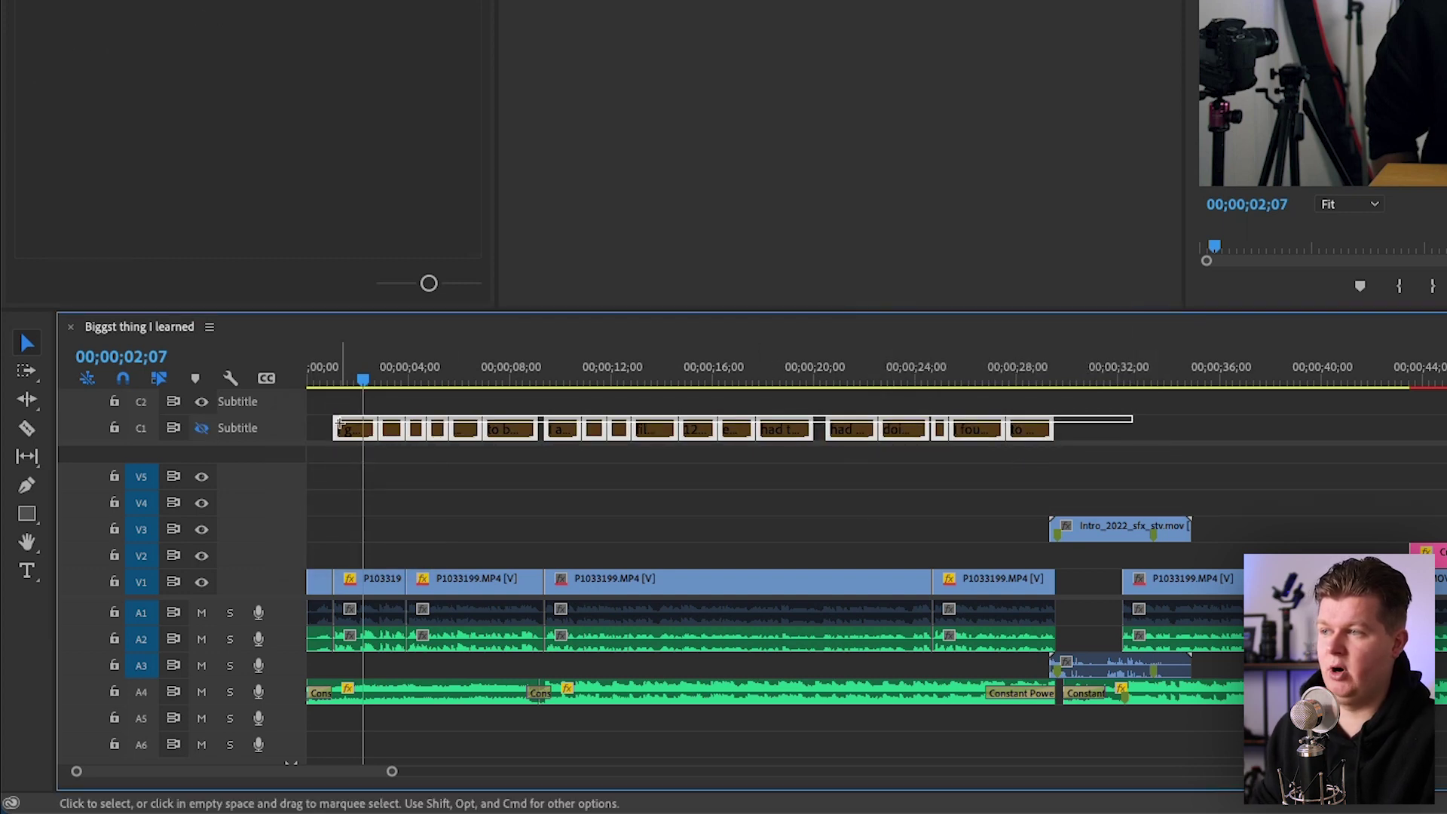
{"action": "left_click_drag", "start_coordinate": [339, 426], "coordinate": [346, 430]}
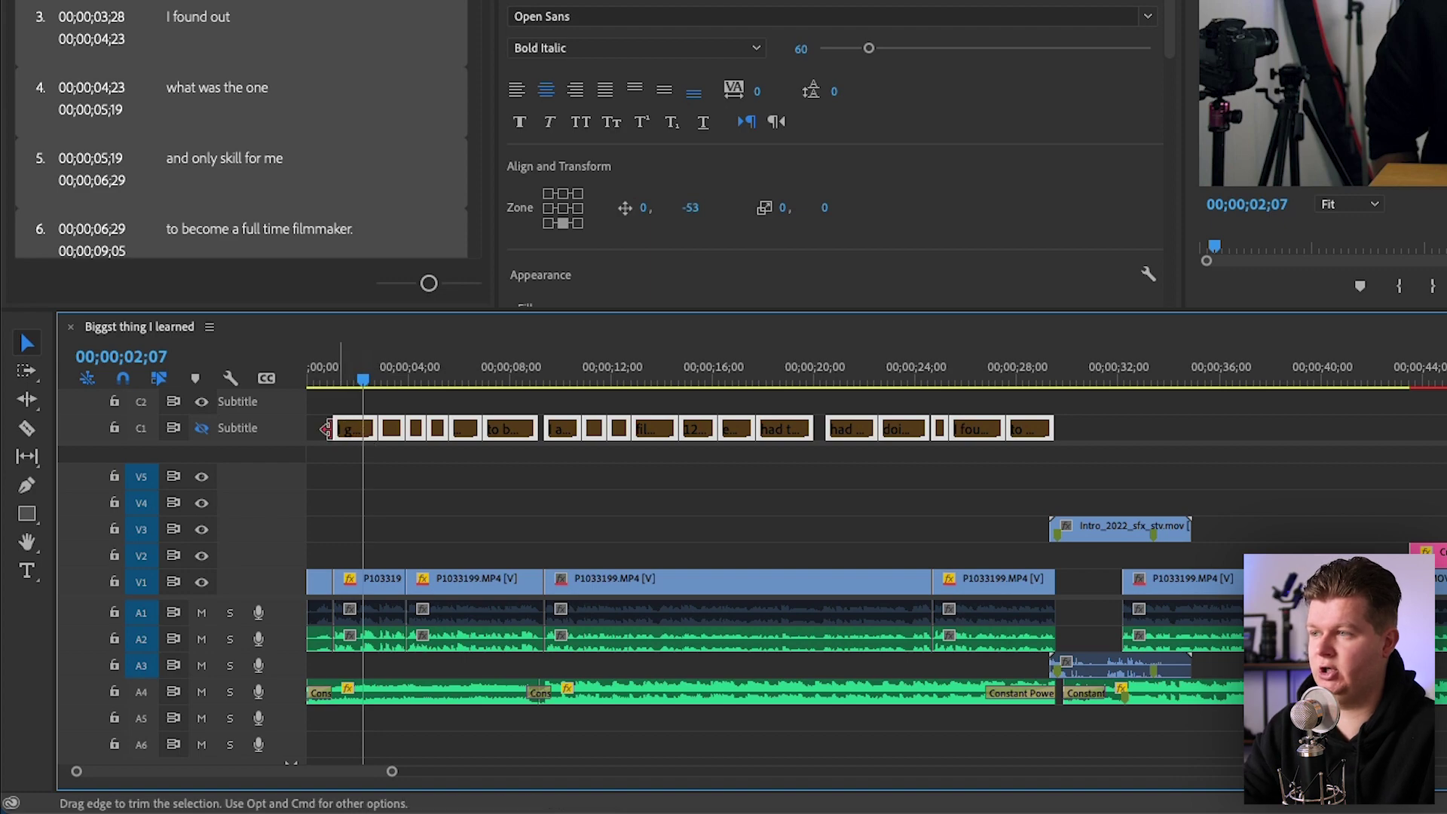
{"action": "left_click_drag", "start_coordinate": [346, 434], "coordinate": [346, 411]}
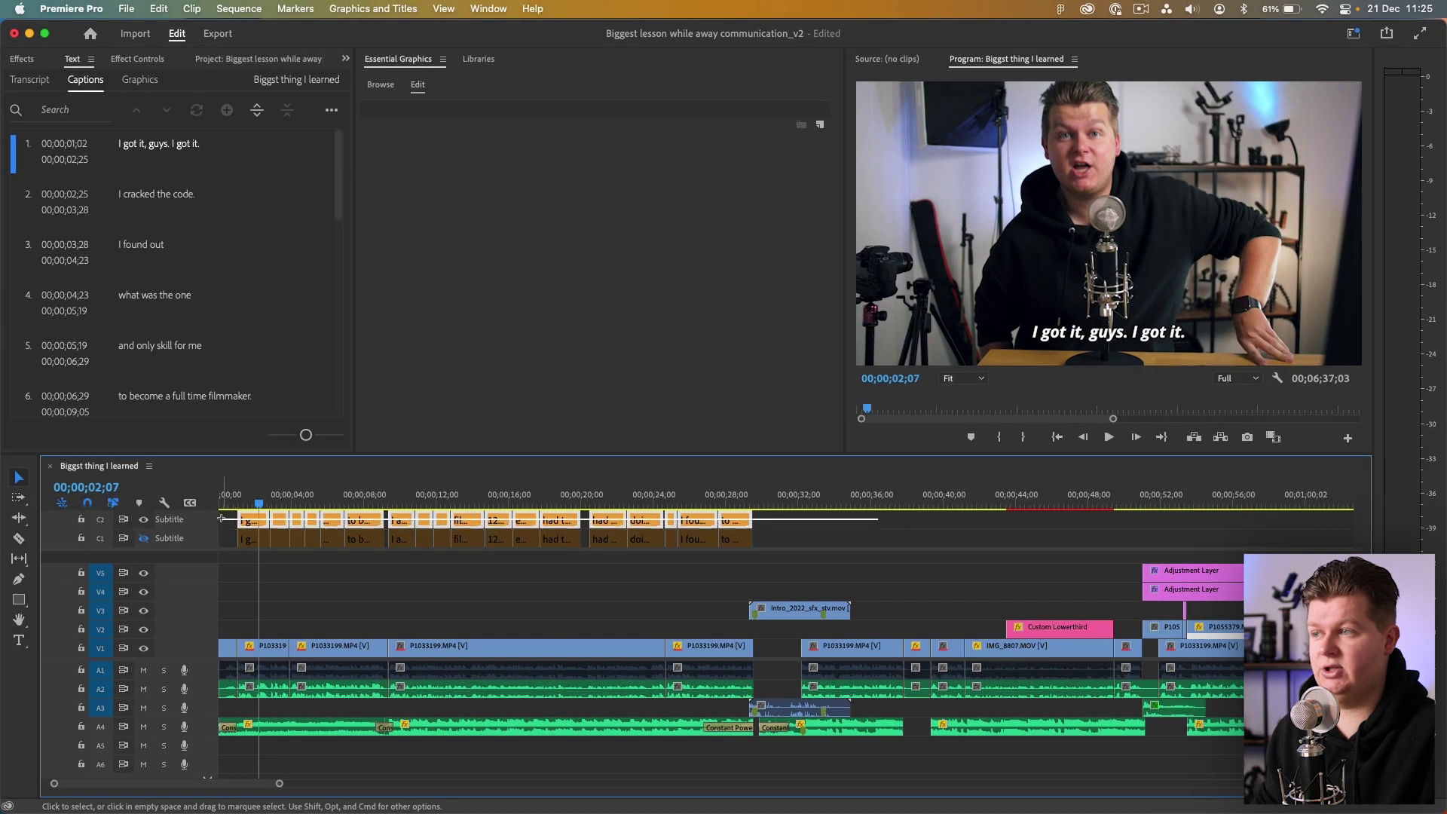
{"action": "left_click_drag", "start_coordinate": [221, 518], "coordinate": [236, 523]}
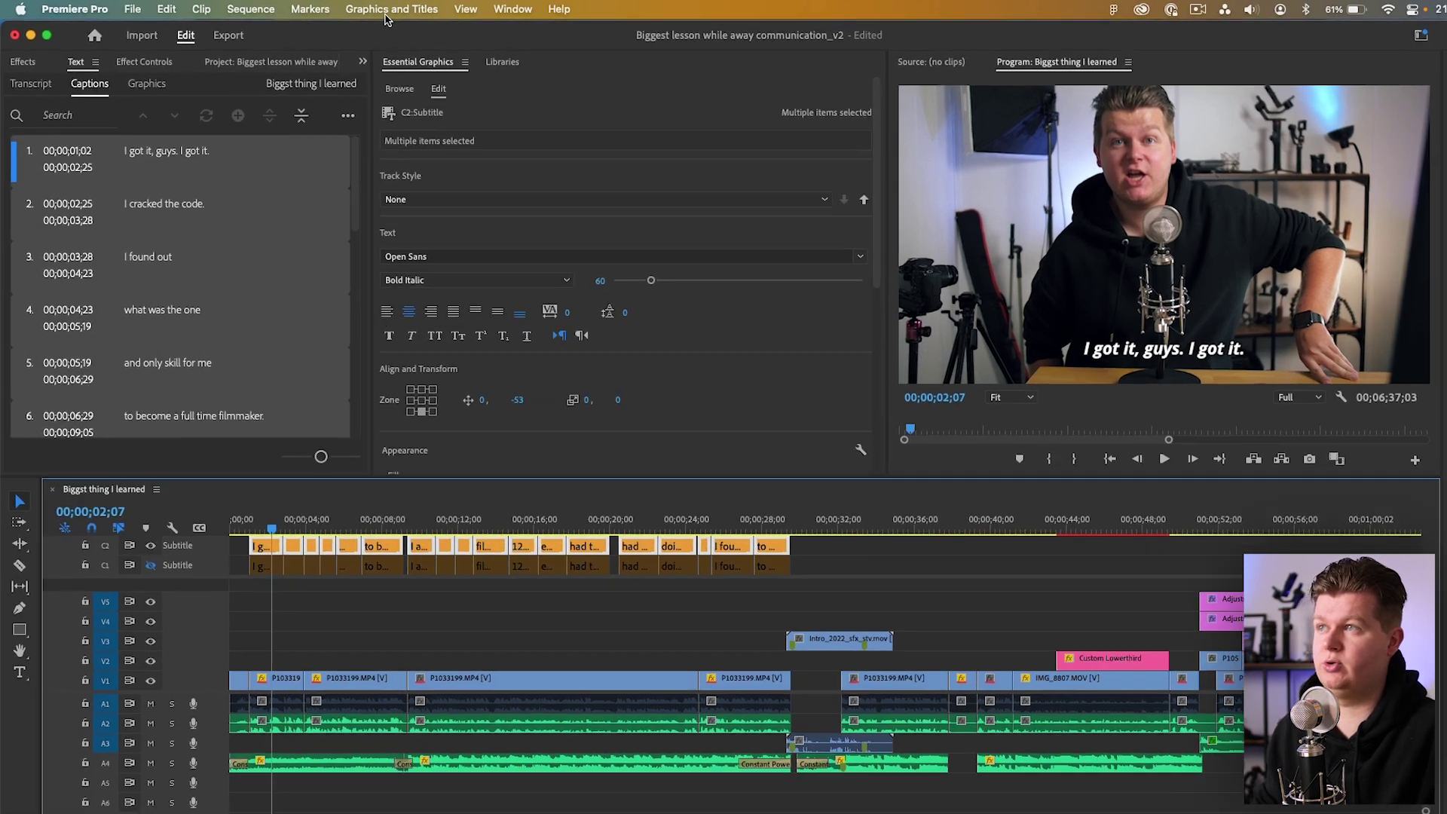
{"action": "left_click", "coordinate": [374, 9]}
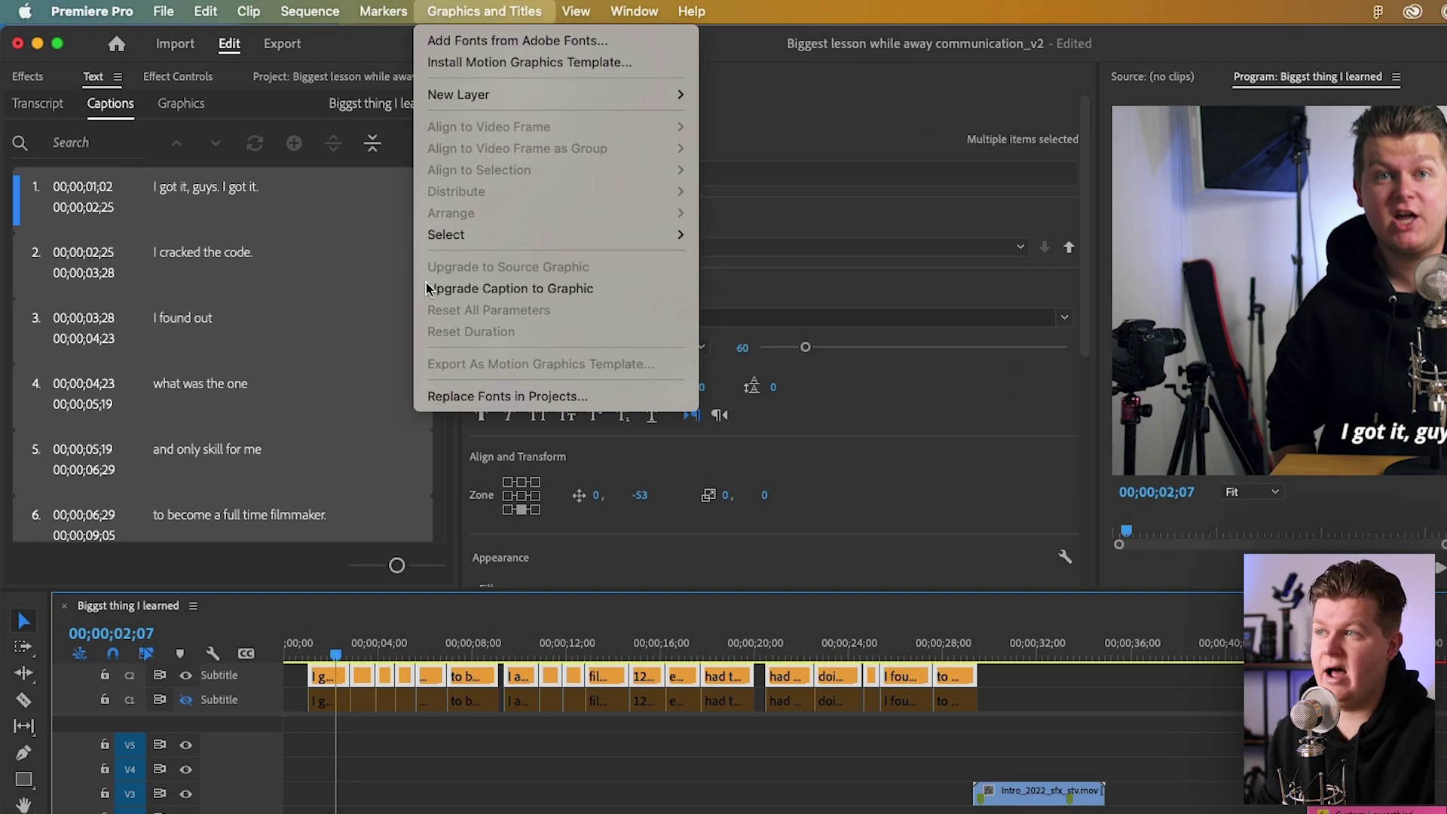
Upgrade the C2 captions to graphic clips on V5, then select the first one.
{"action": "left_click", "coordinate": [488, 296]}
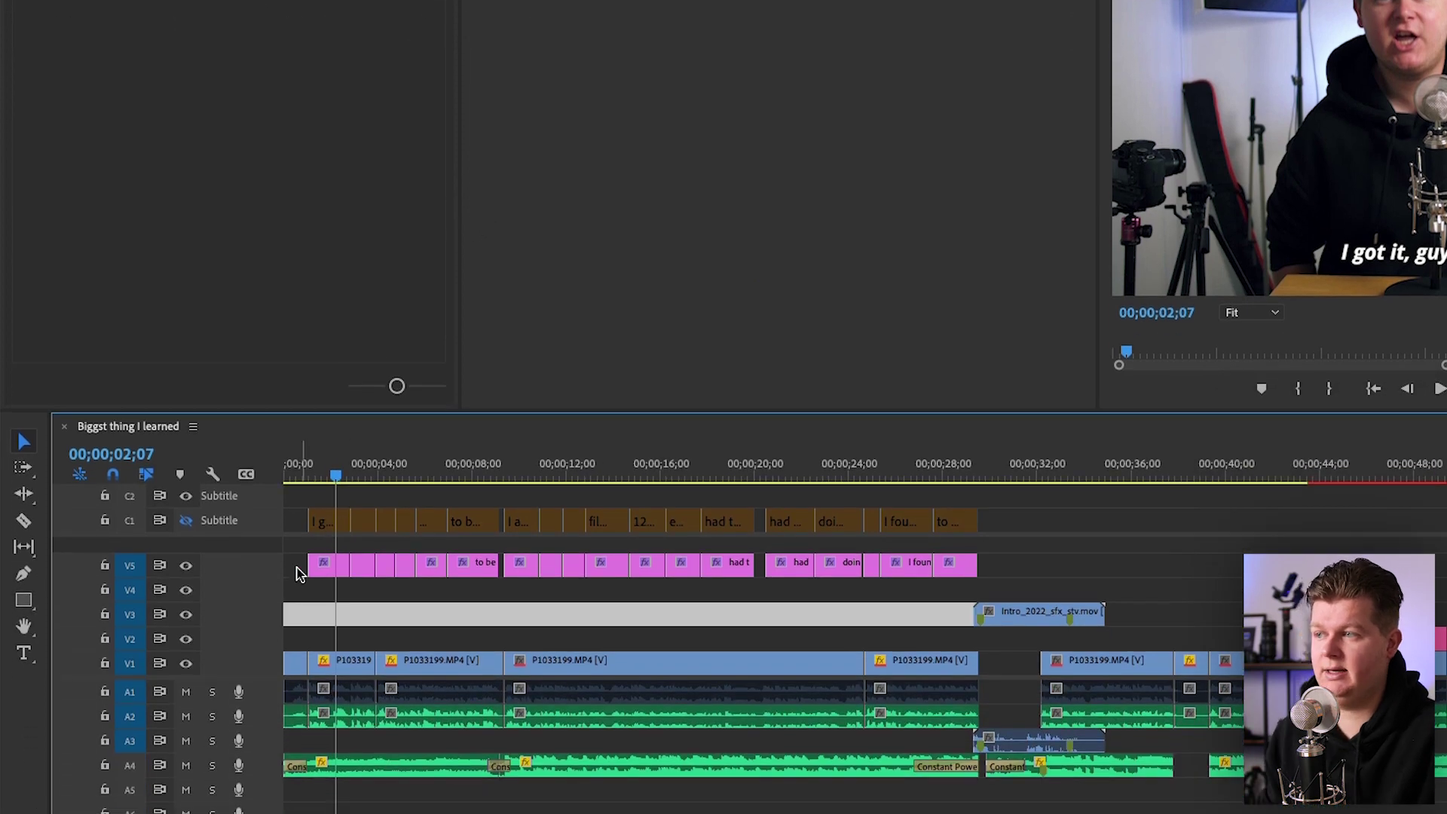
{"action": "left_click_drag", "start_coordinate": [296, 567], "coordinate": [405, 562]}
{"action": "left_click_drag", "start_coordinate": [695, 553], "coordinate": [980, 554]}
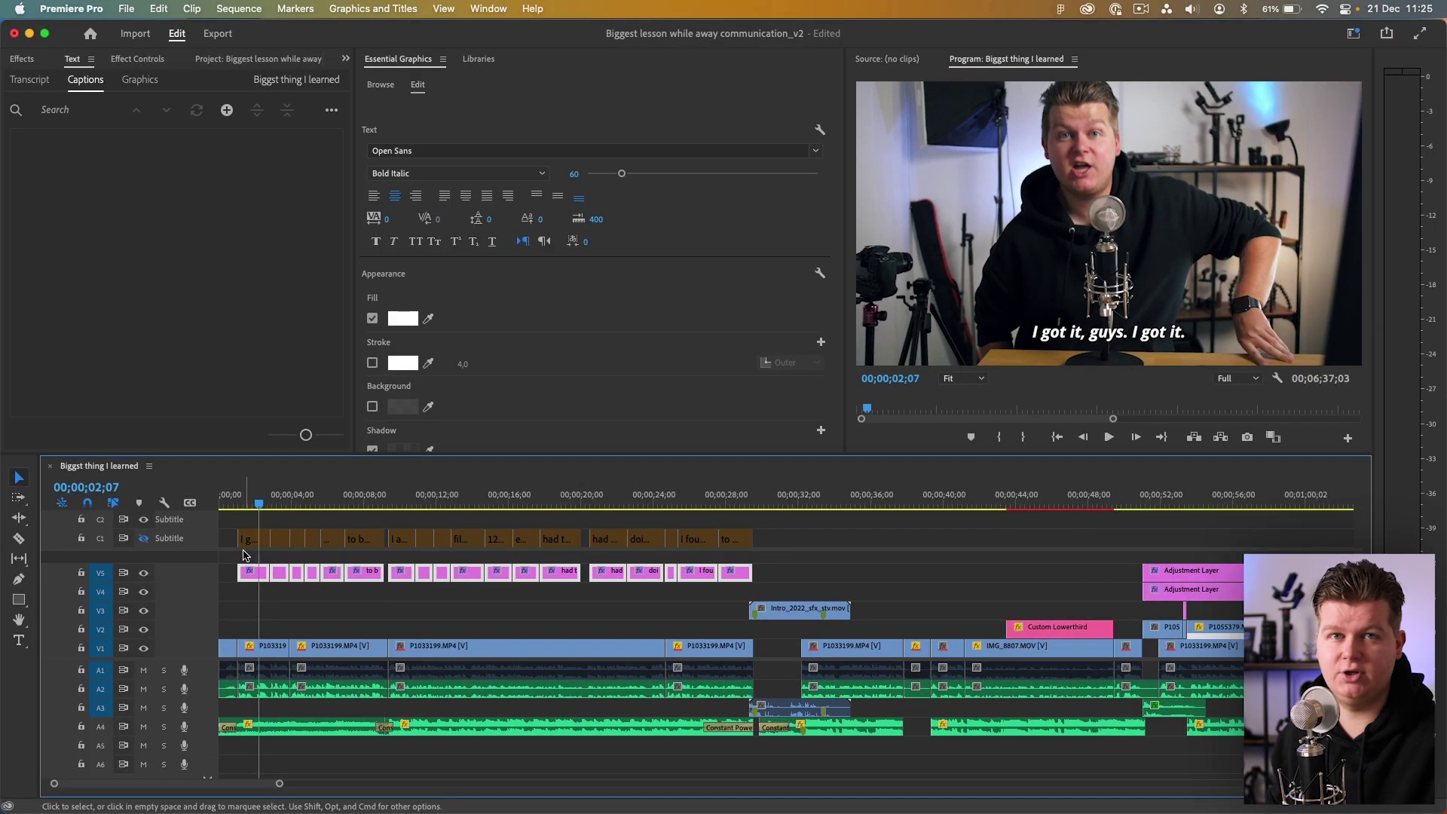
{"action": "left_click", "coordinate": [252, 571]}
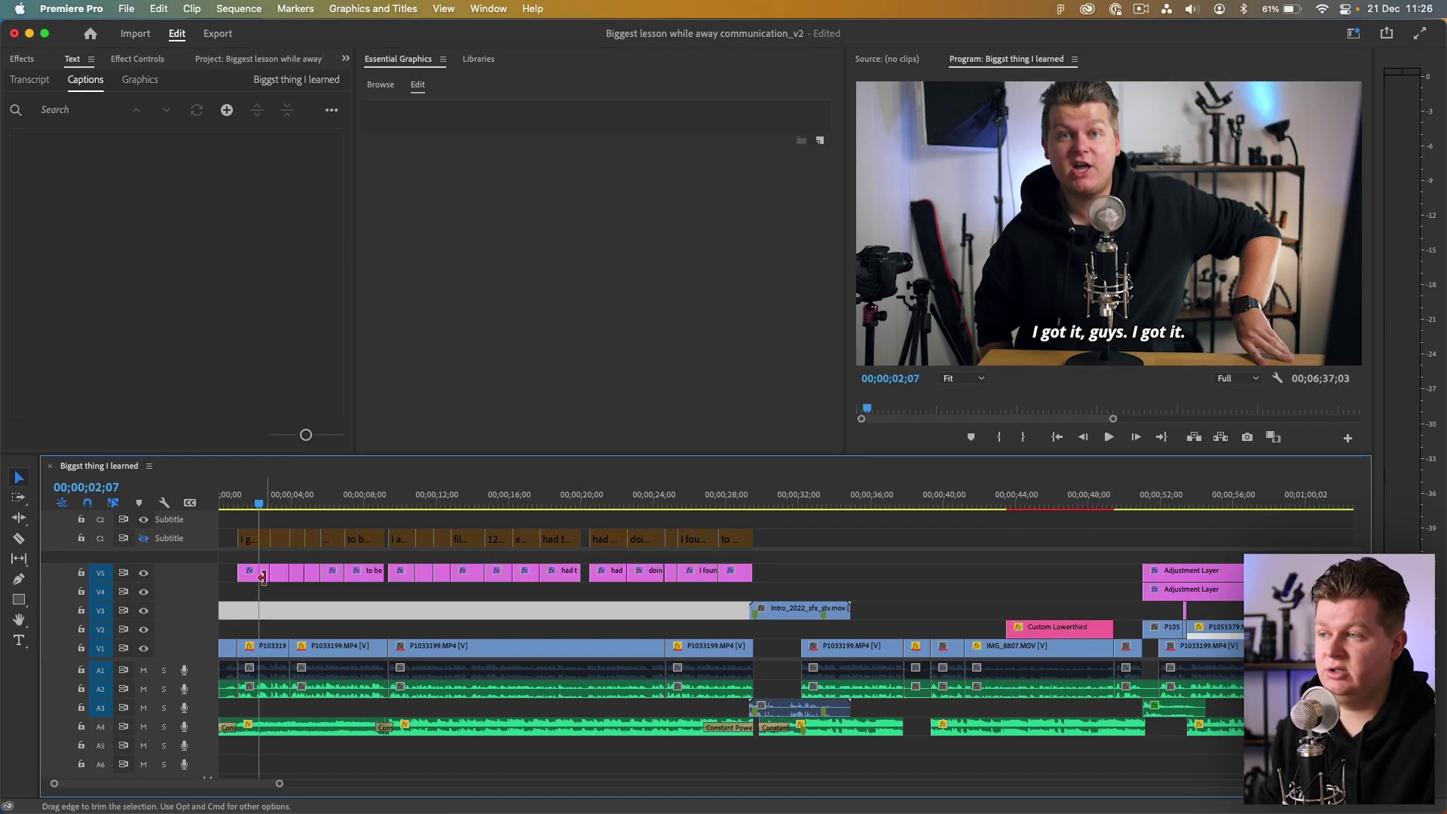
Show the first V5 caption graphic's Vector Motion and text properties in Effect Controls.
{"action": "left_click", "coordinate": [139, 59]}
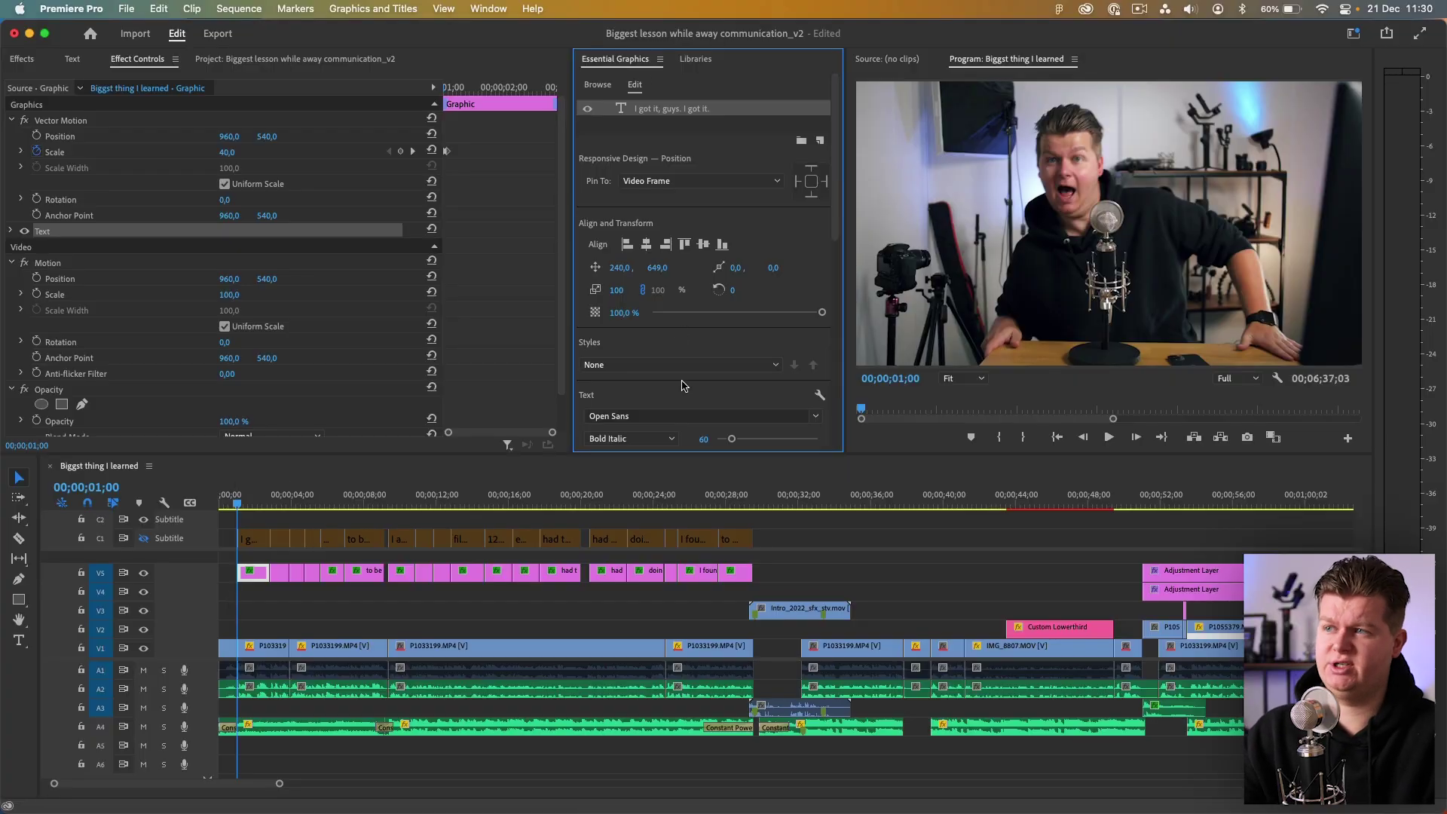
{"action": "scroll", "coordinate": [676, 384], "scroll_direction": "down", "scroll_amount": 1}
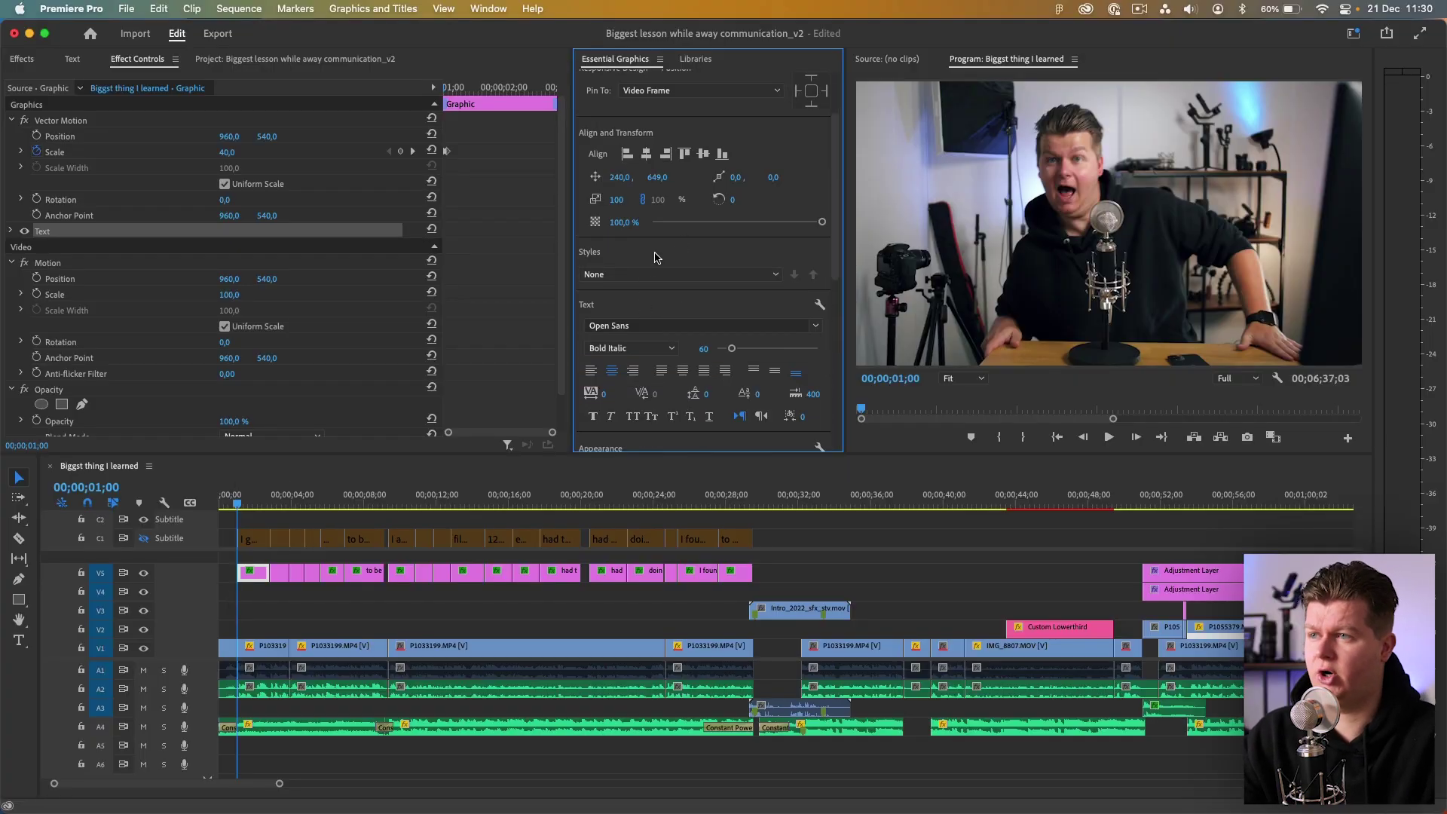
{"action": "scroll", "coordinate": [641, 315], "scroll_direction": "down", "scroll_amount": 3}
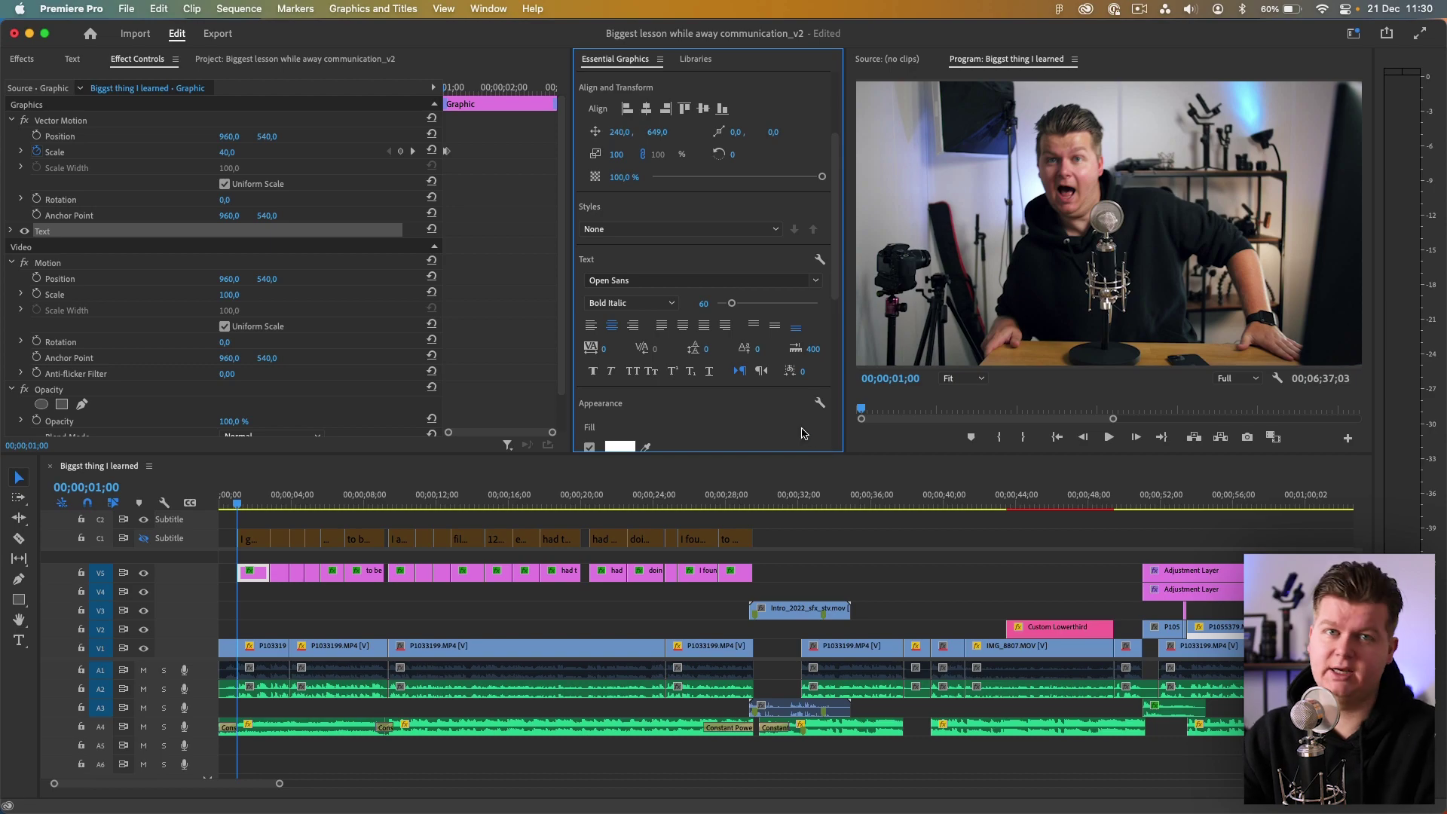